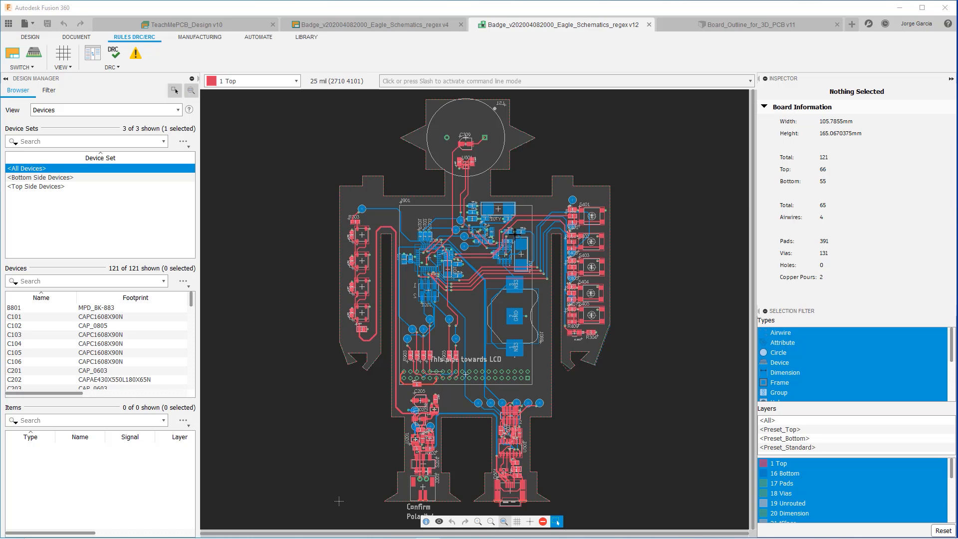
- Fill the board's copper pours and inspect the top-layer pour
scroll(469, 274, "up", 3)
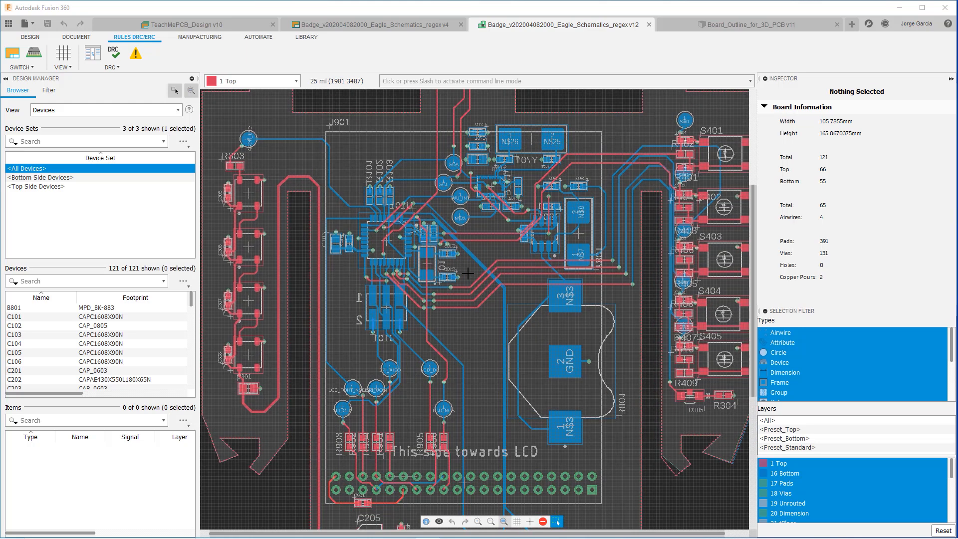
scroll(468, 274, "up", 1)
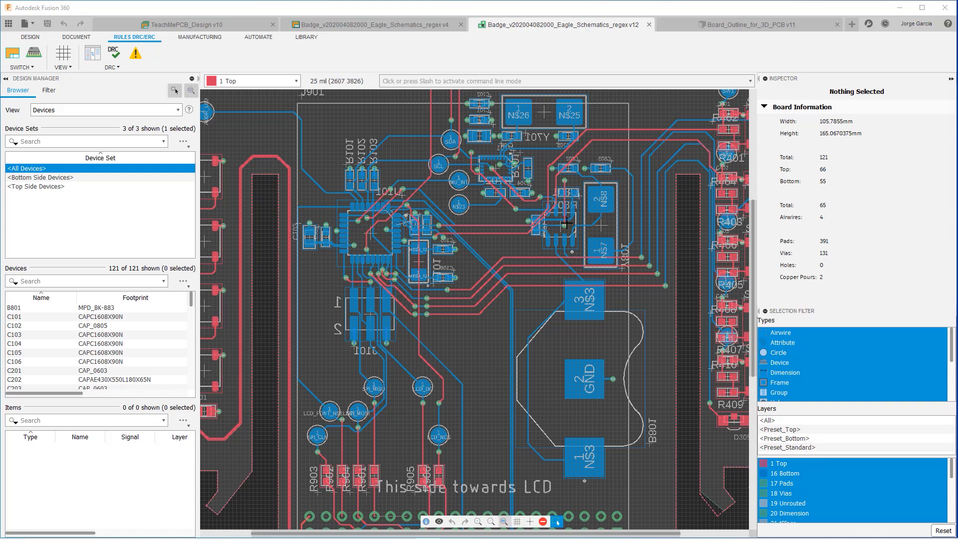
scroll(567, 223, "down", 2)
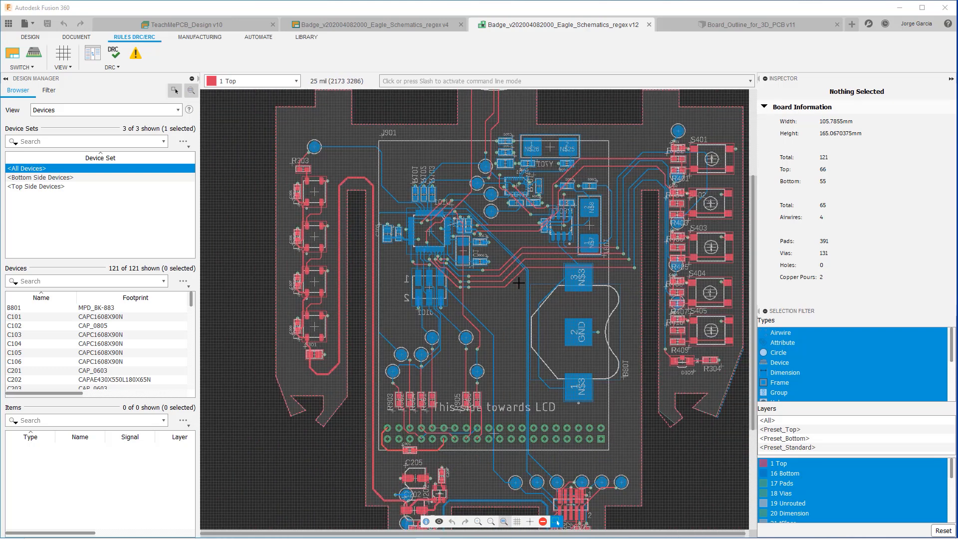
left_click(30, 37)
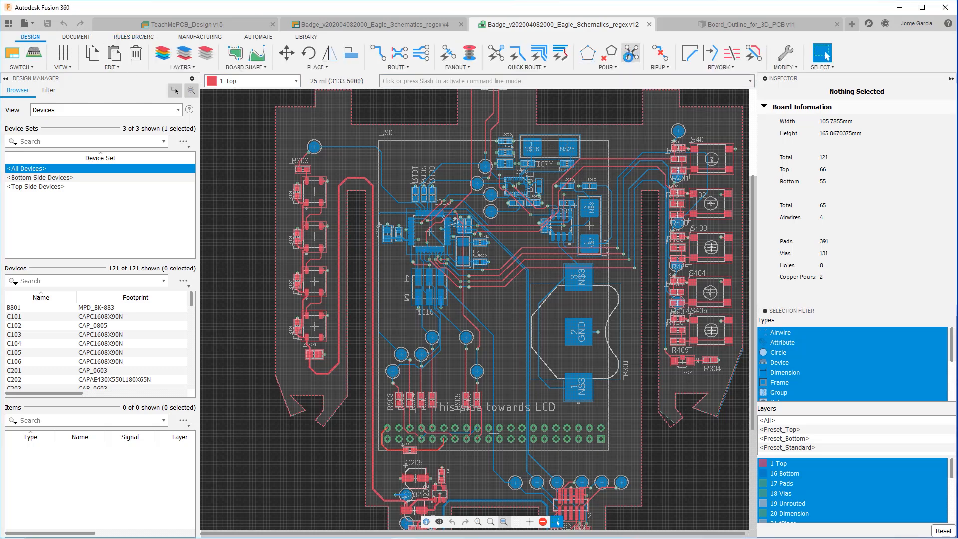
left_click(631, 54)
scroll(546, 188, "down", 5)
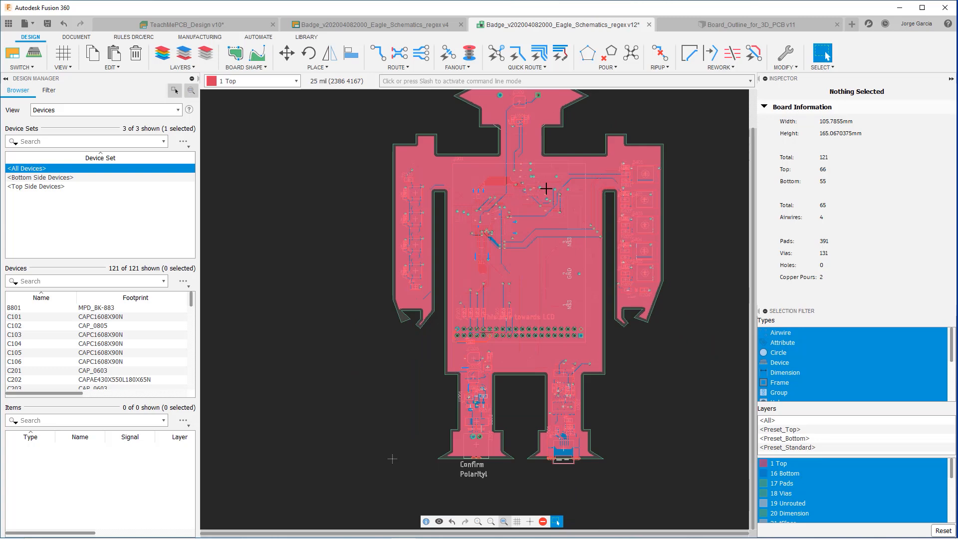
scroll(545, 189, "up", 4)
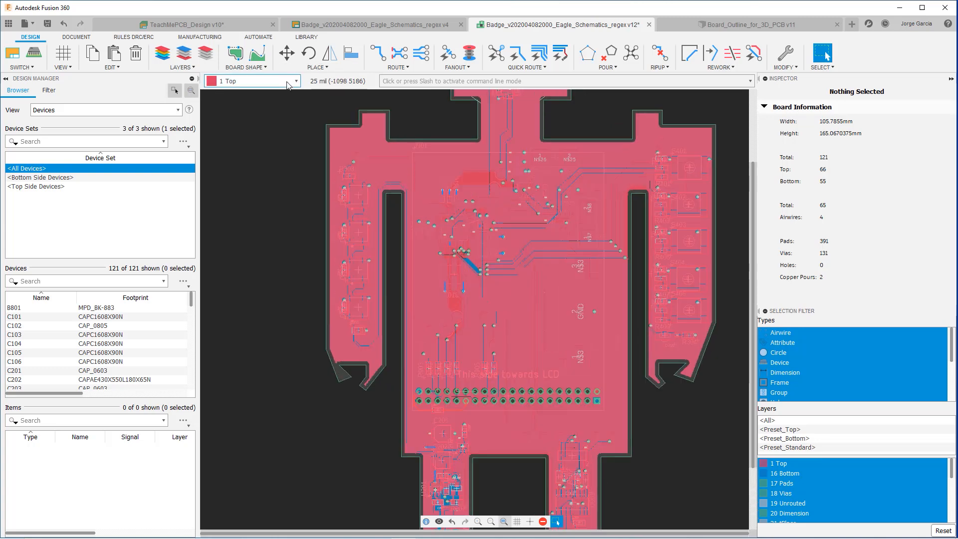
- Activate layer 16 Bottom to inspect its copper pour, and return the pours to unfilled outlines
left_click(270, 81)
left_click(268, 104)
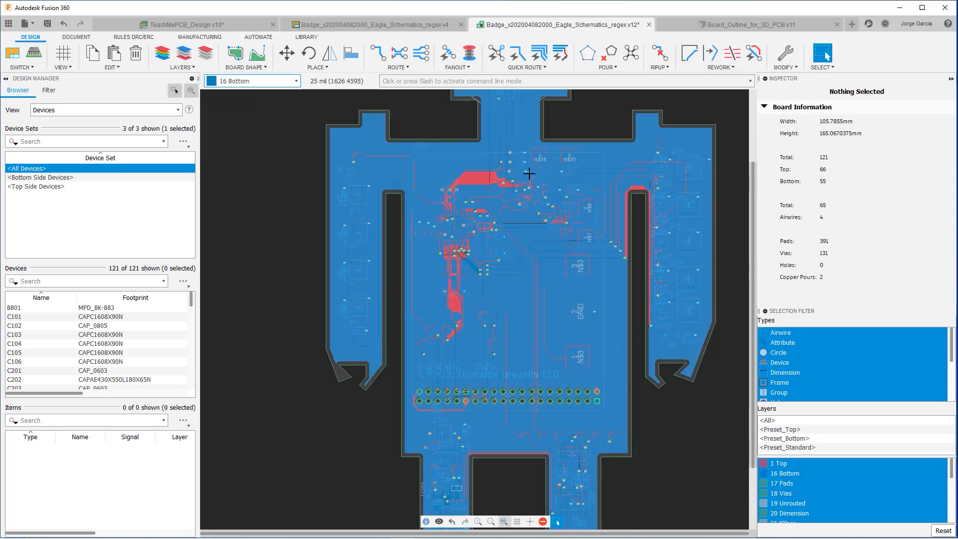
scroll(541, 185, "down", 3)
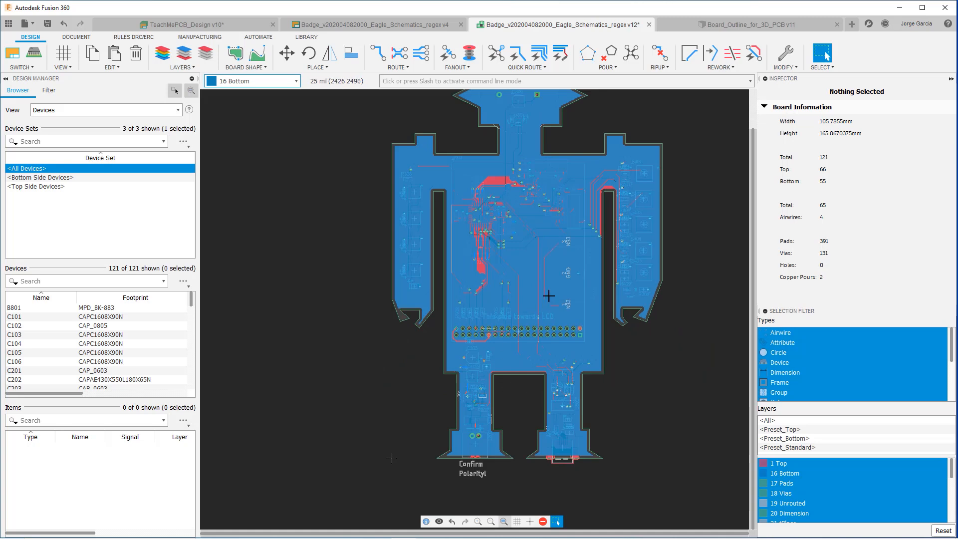
scroll(562, 222, "up", 4)
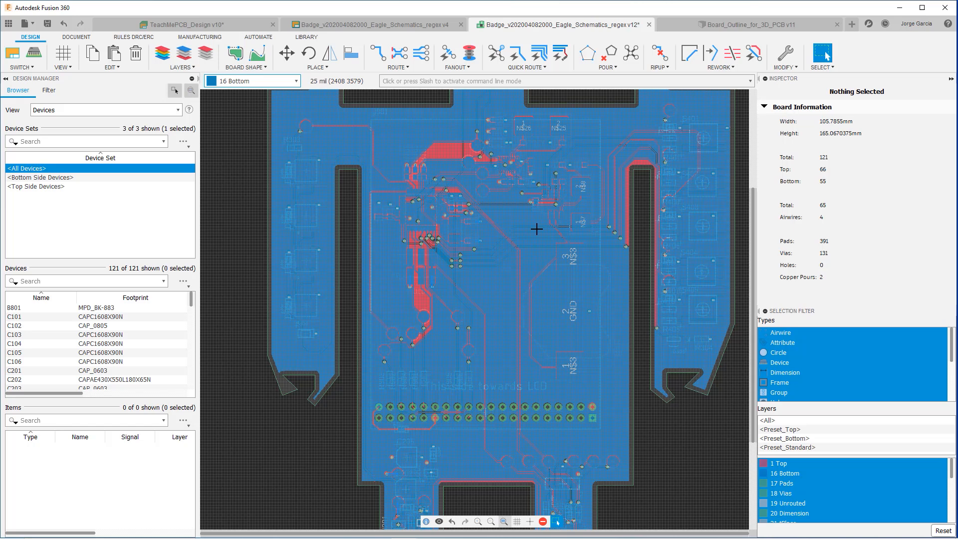
left_click(612, 56)
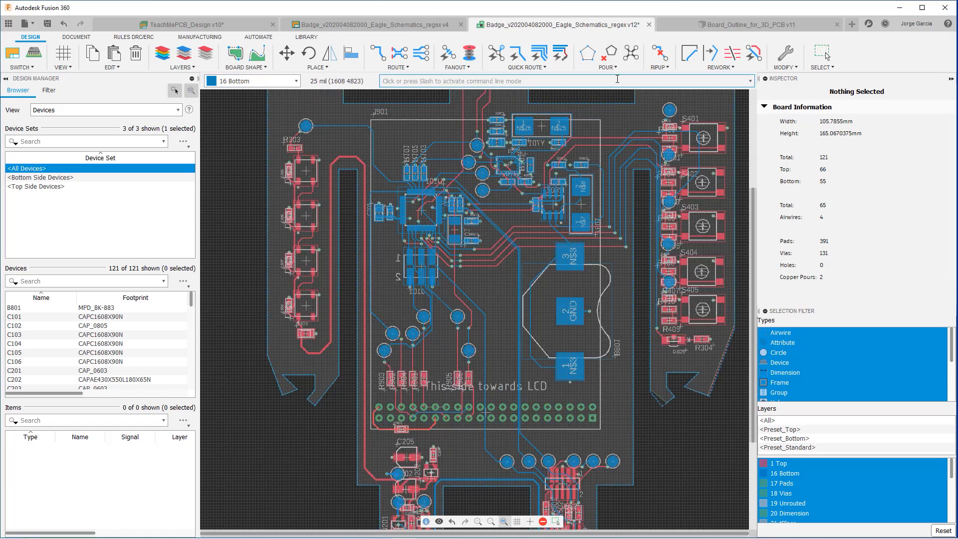
scroll(477, 185, "down", 3)
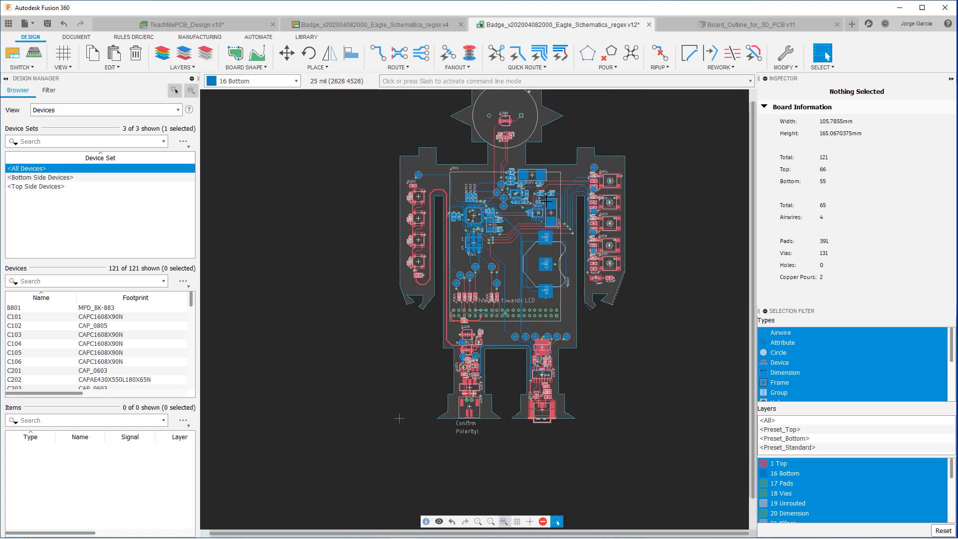
- Draw two circles of about 110 mil radius on layer 21 tPlace, centred on the two through-hole pads in the robot's head
scroll(477, 185, "up", 5)
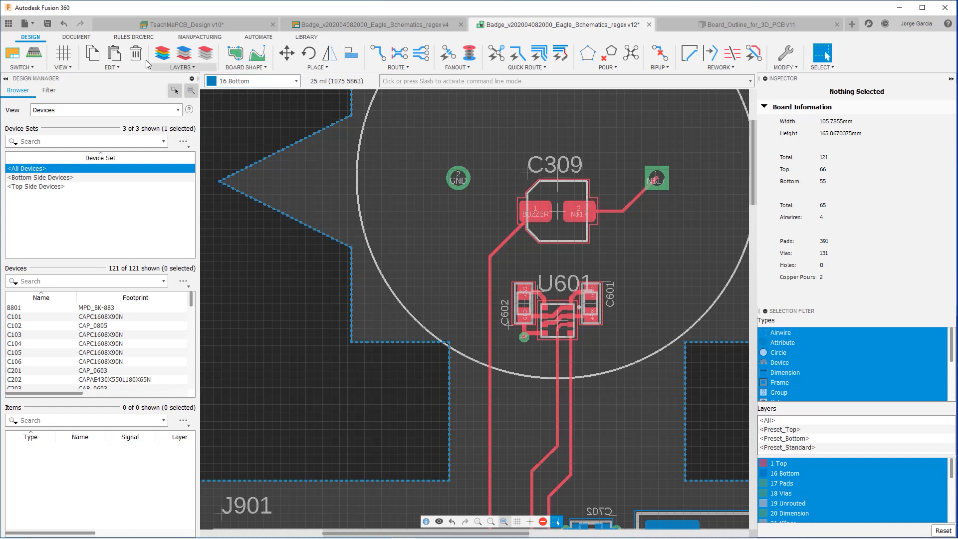
left_click(80, 38)
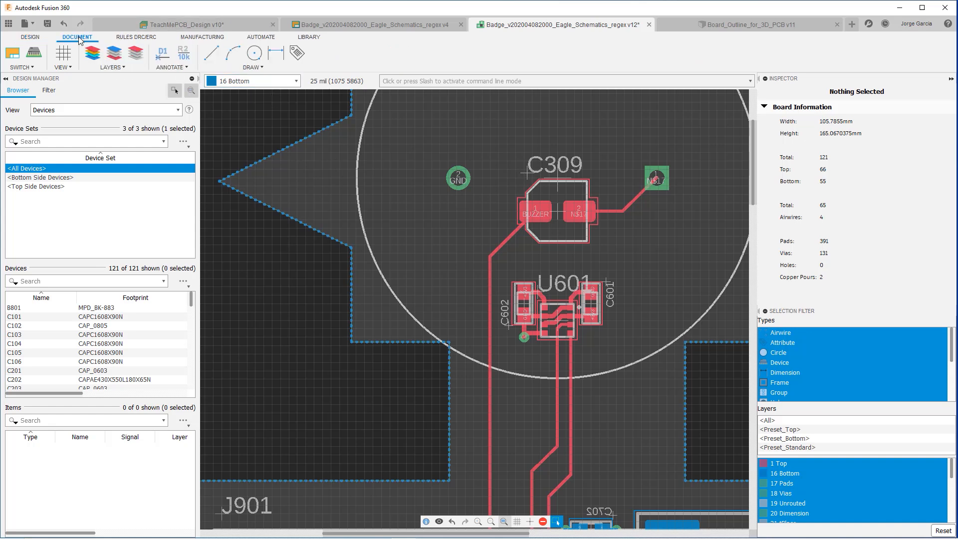
left_click(253, 54)
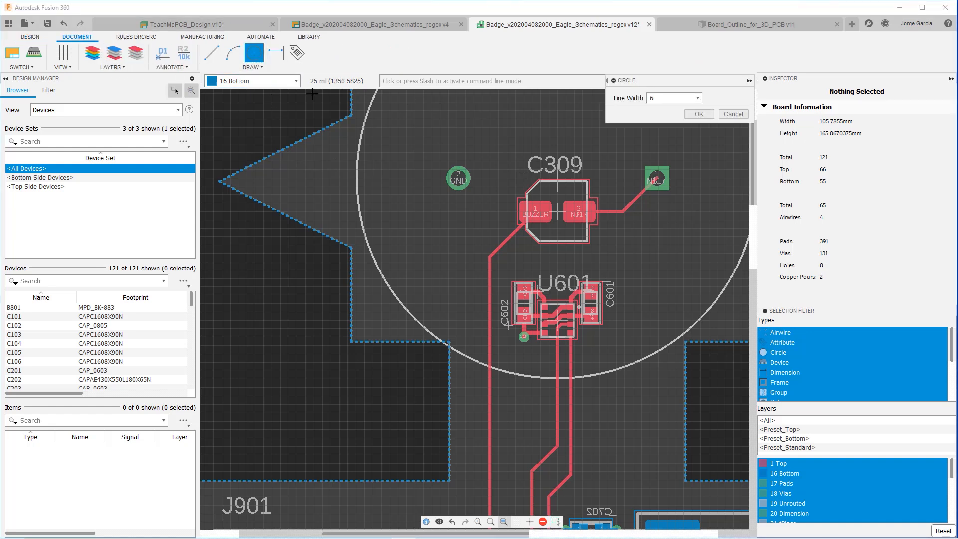
left_click(297, 83)
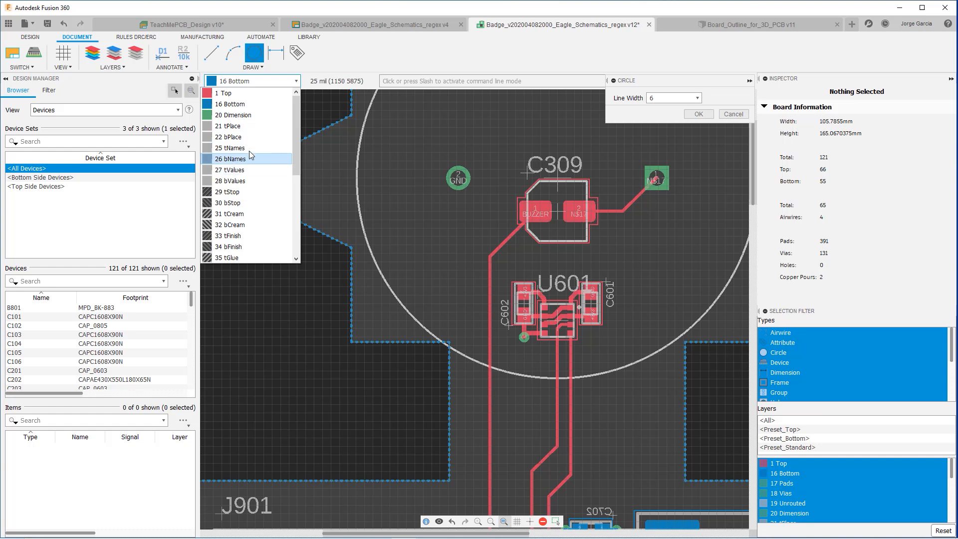
left_click(250, 127)
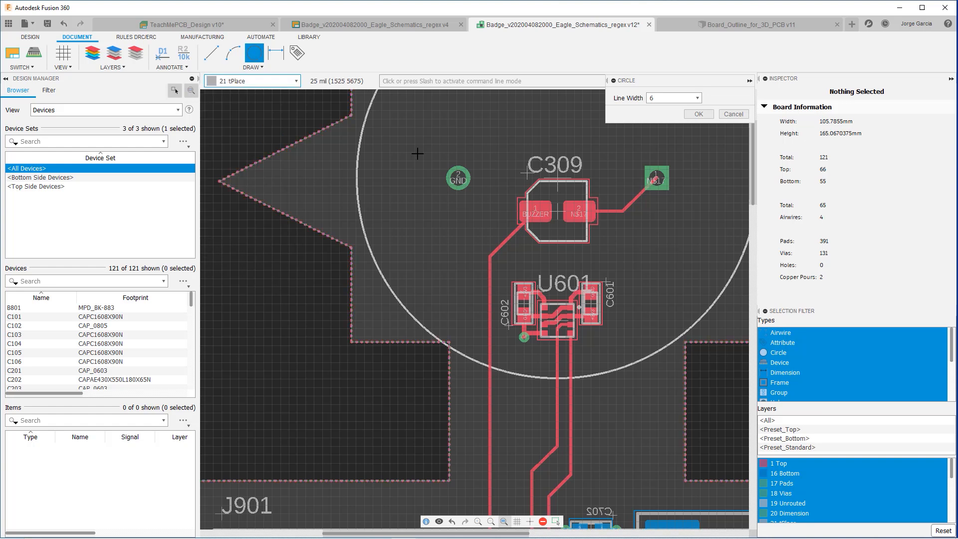
left_click(458, 178)
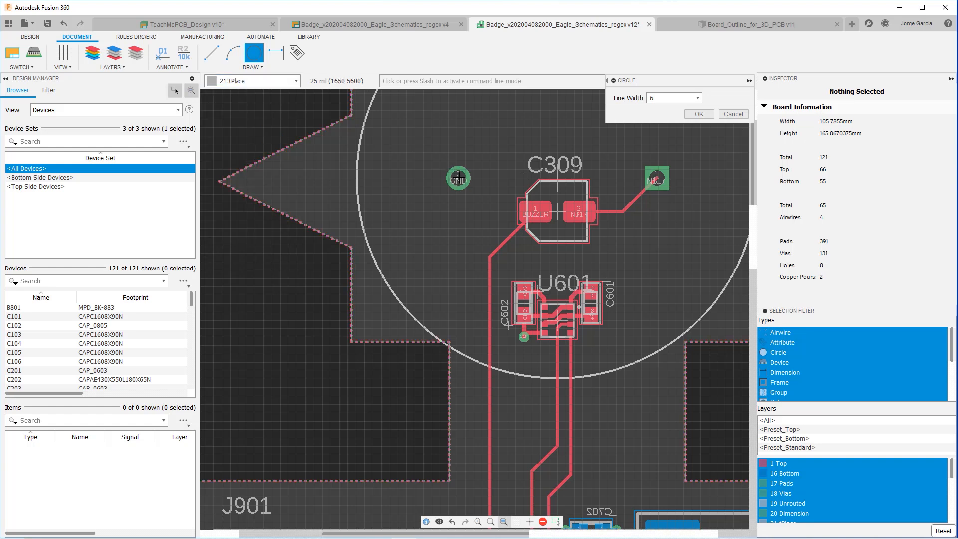
left_click(478, 211)
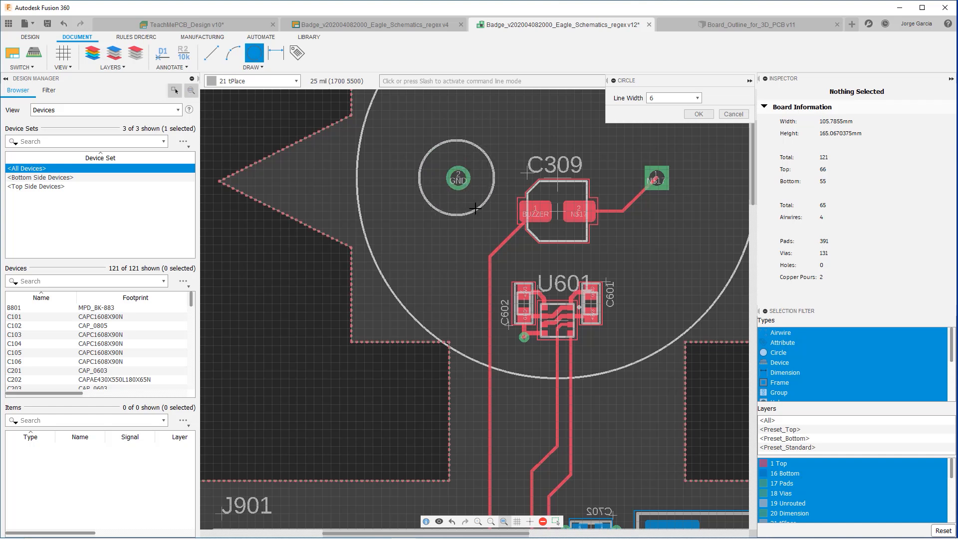
left_click(656, 178)
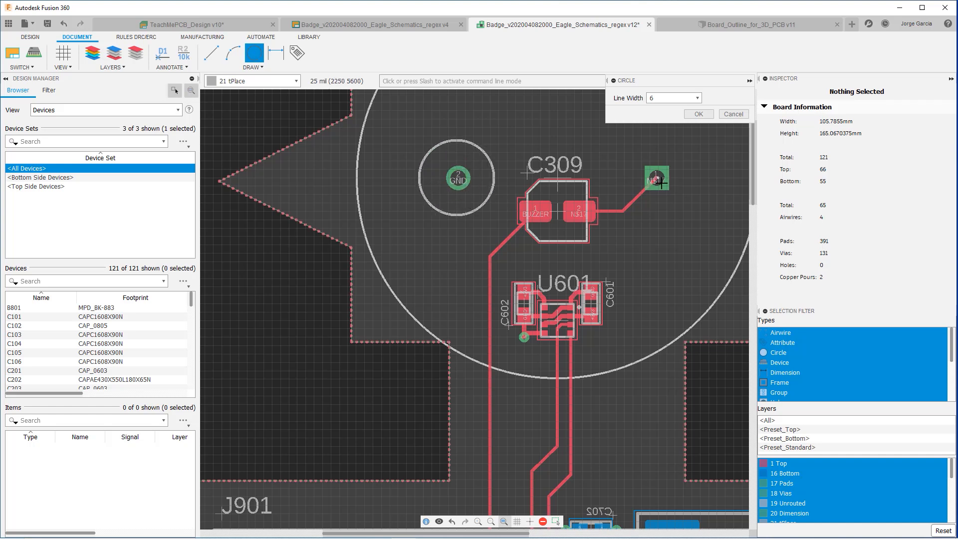
left_click(678, 208)
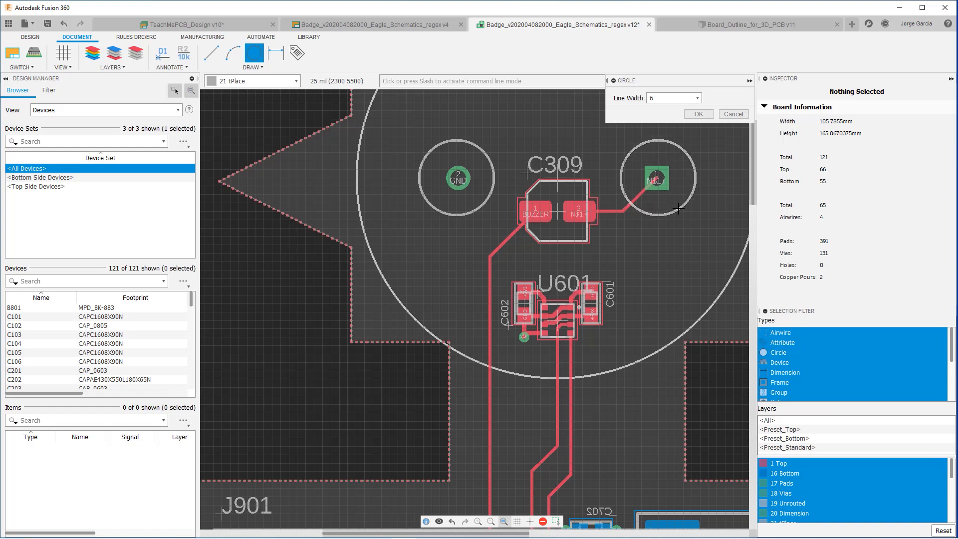
- Draw a 6 mil wide stepped line about 840 mil long above the two eye circles, with its middle section about 25 mil lower
middle_click_drag(680, 244, 552, 351)
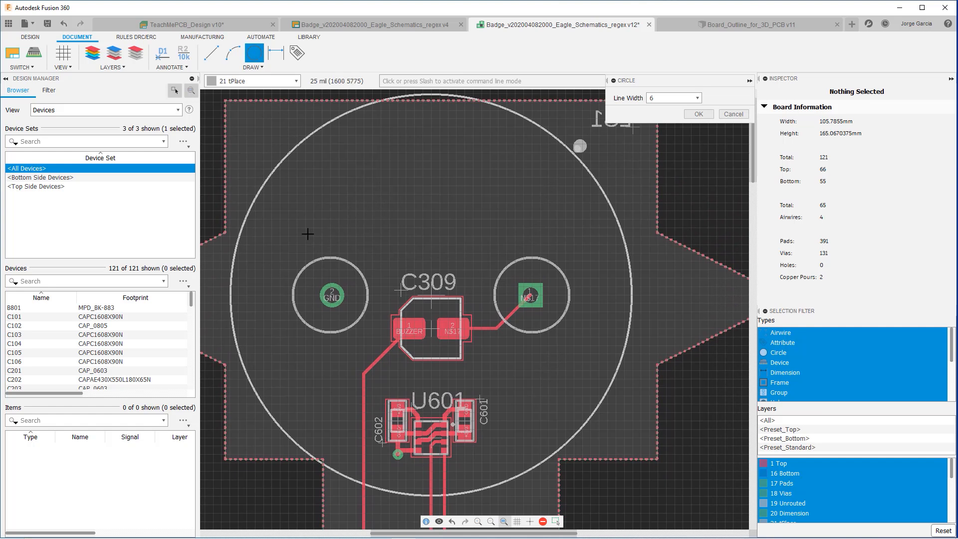
left_click(208, 53)
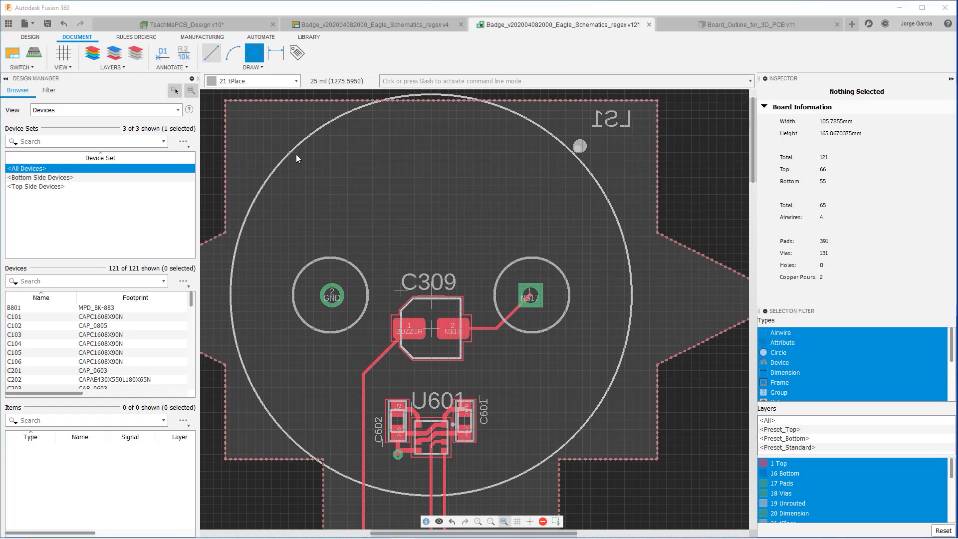
left_click(298, 235)
left_click(364, 239)
left_click(476, 243)
left_click(508, 237)
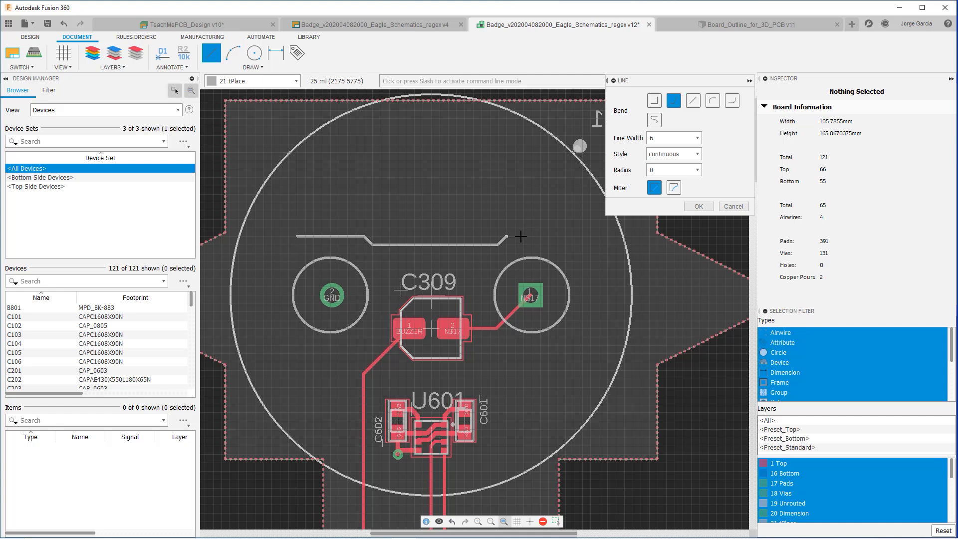
left_click(575, 235)
left_click(699, 206)
scroll(453, 215, "down", 8)
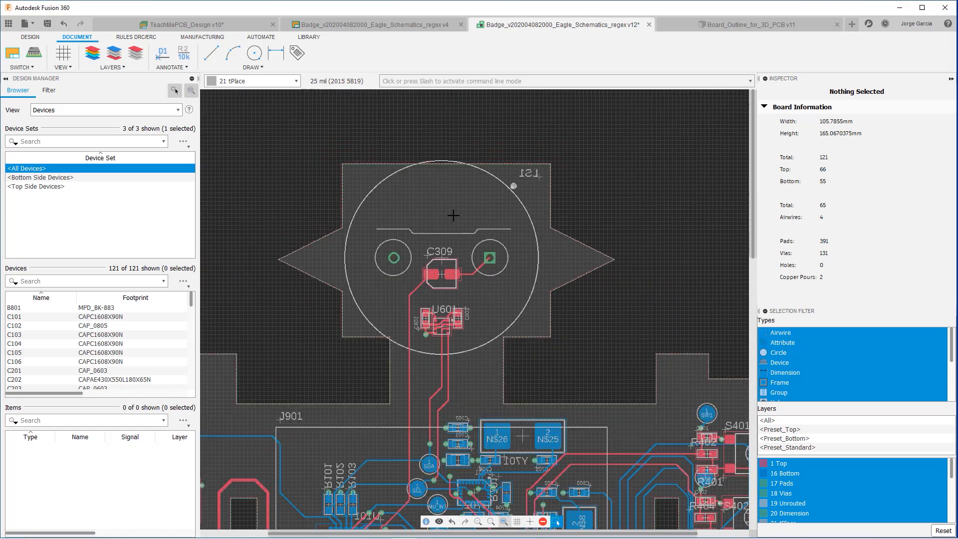
scroll(451, 309, "up", 2)
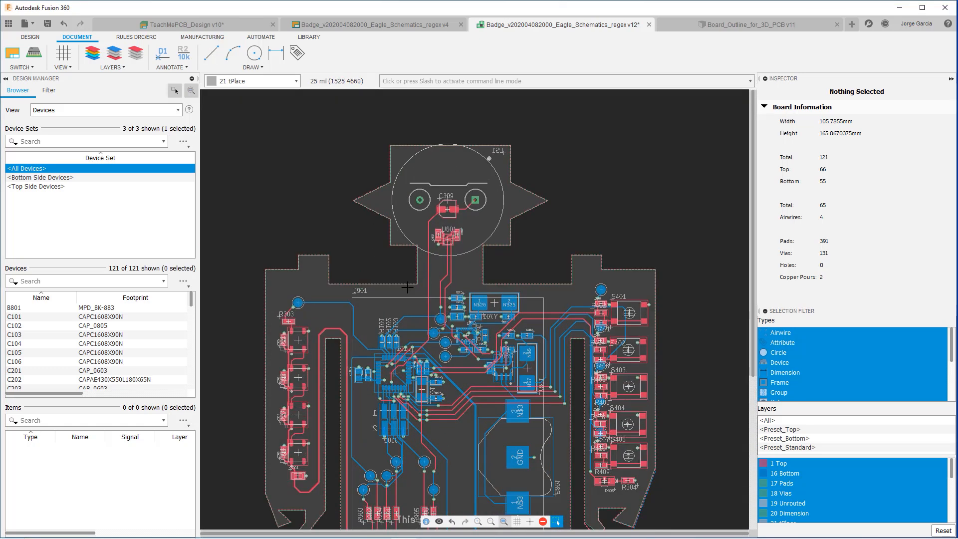
scroll(407, 288, "down", 2)
middle_click_drag(480, 284, 456, 208)
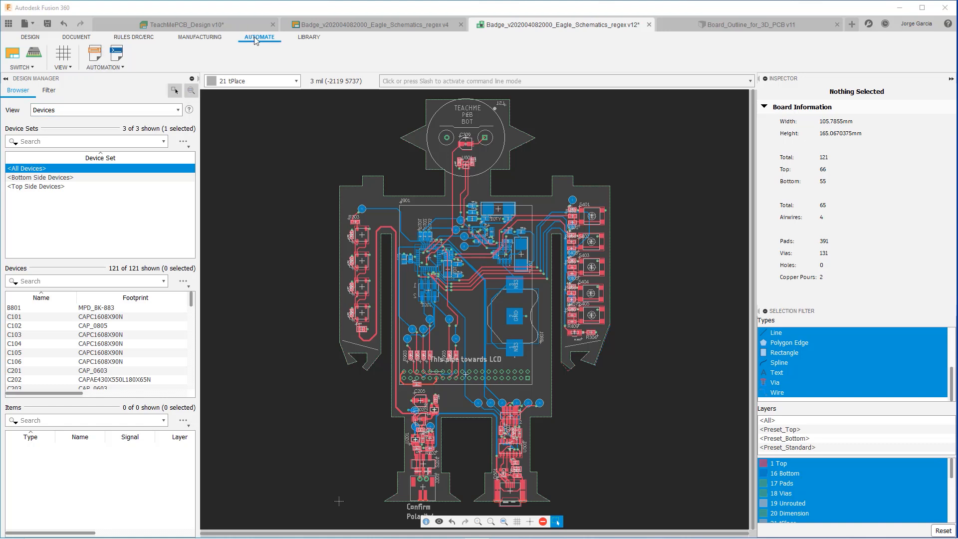
- Run the import-bmp ULP and accept its introductory description
left_click(96, 60)
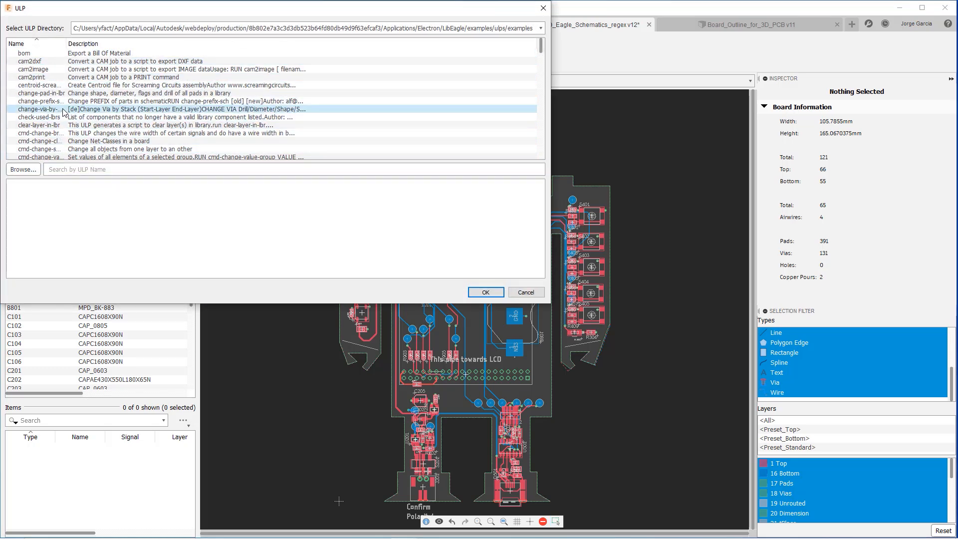
left_click(48, 135)
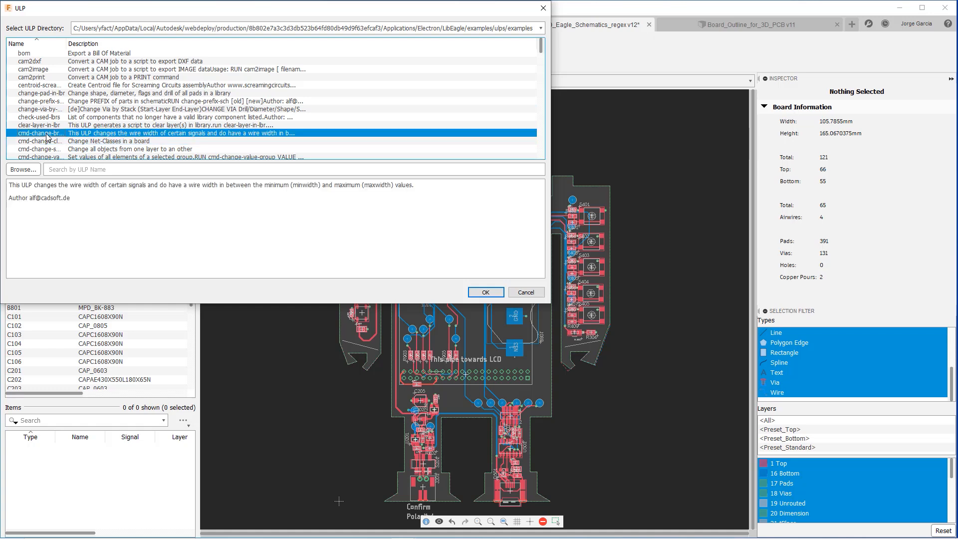
key("i")
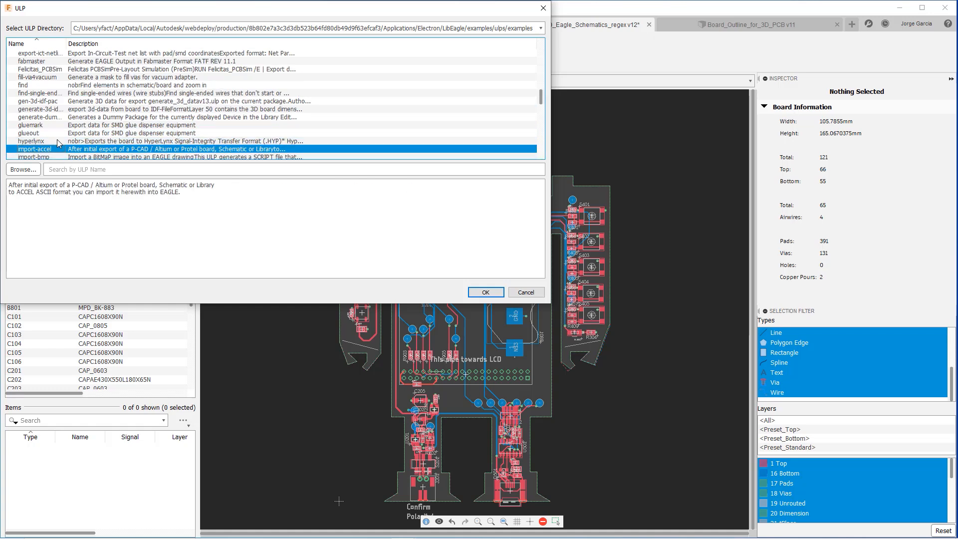
left_click(45, 157)
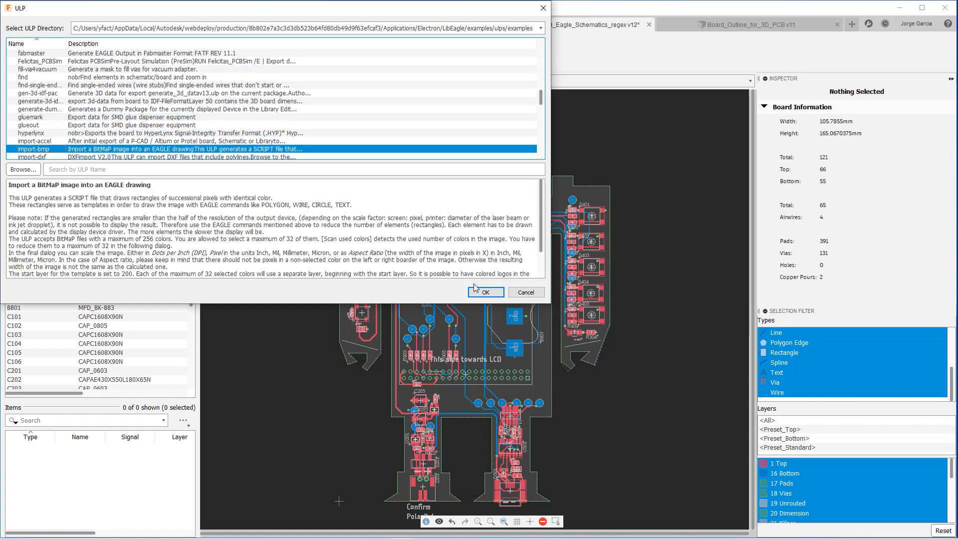
left_click(485, 293)
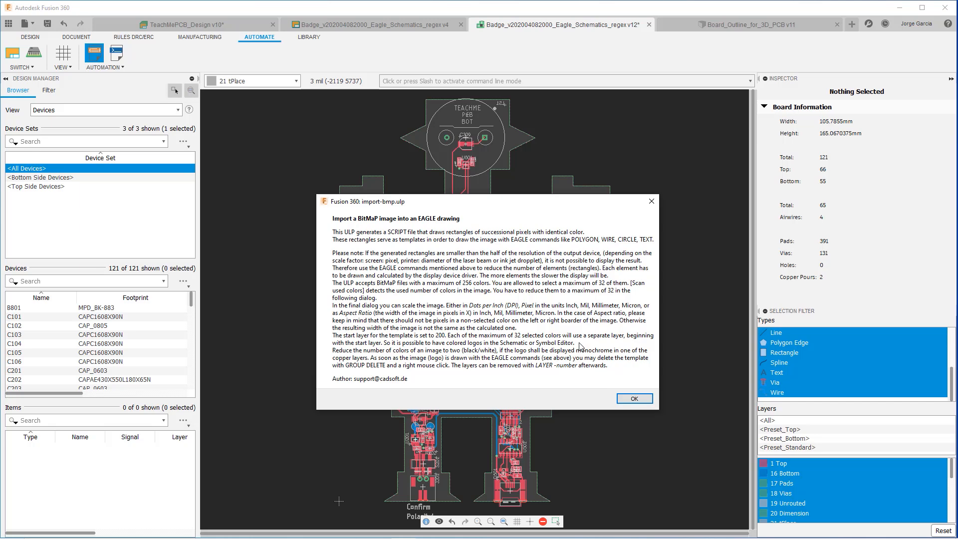
left_click(635, 399)
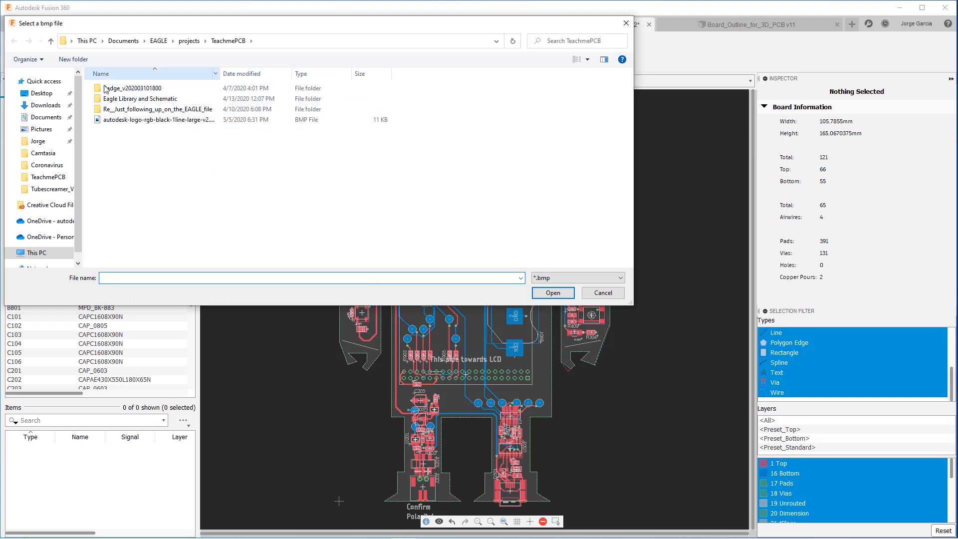
- Load autodesk-logo-rgb-black-1line-large-v2.bmp and choose black as the only colour to import
left_click(144, 122)
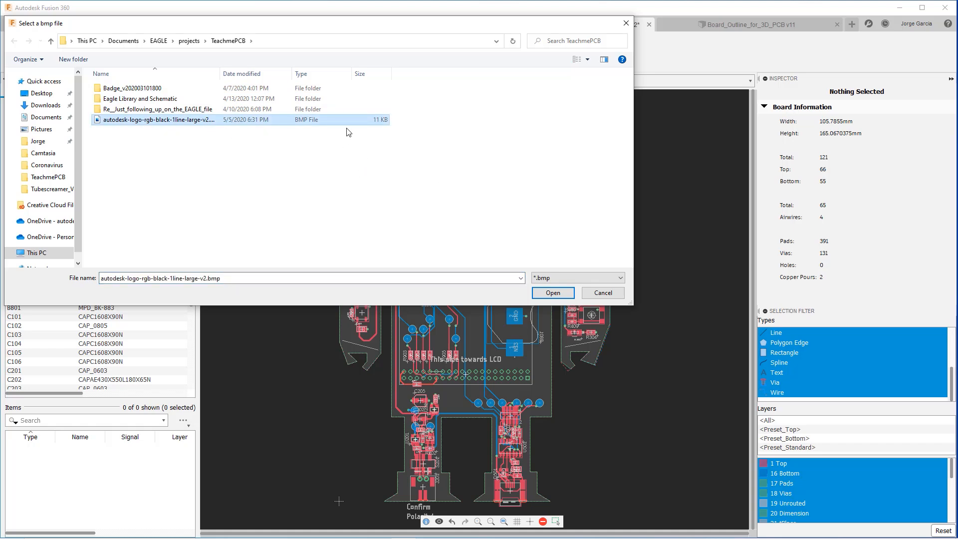
left_click(563, 296)
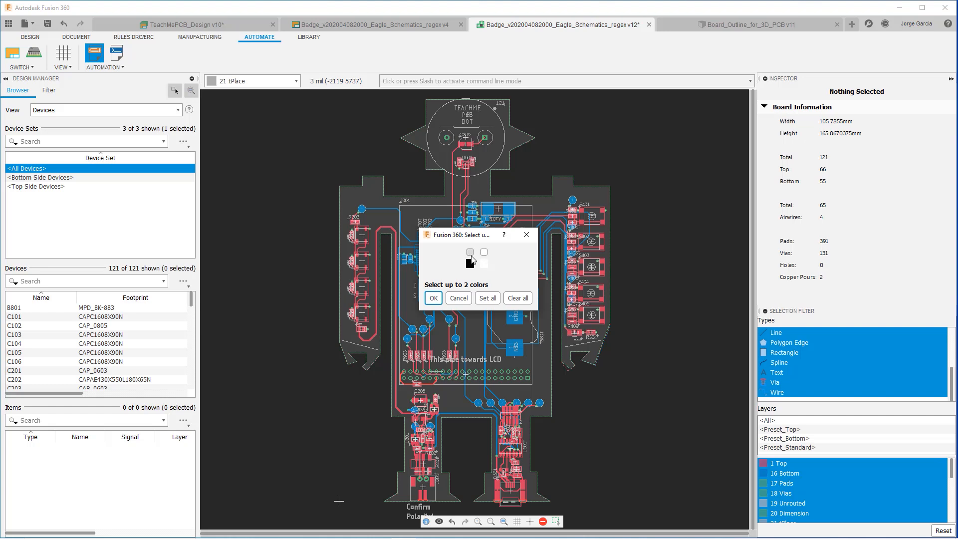
left_click(470, 253)
left_click(433, 298)
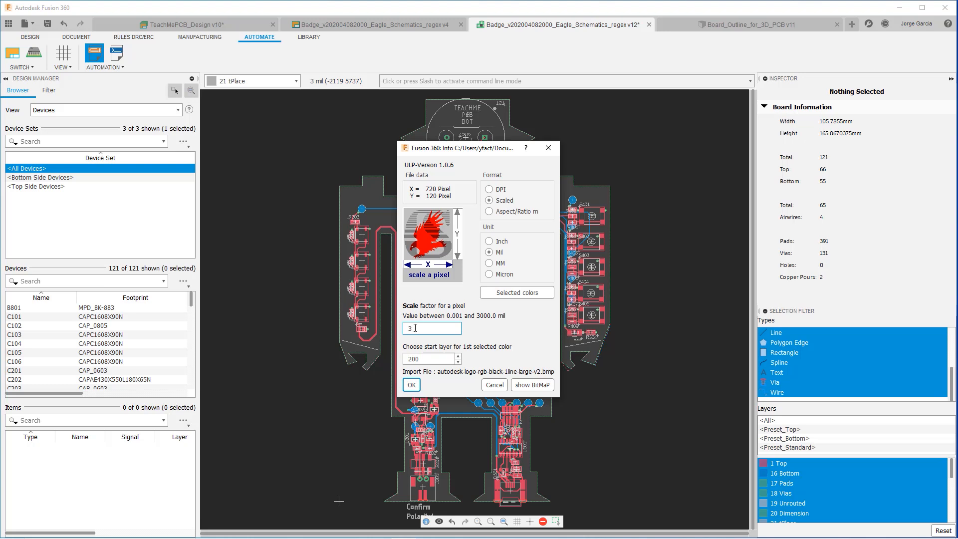
- Set the start layer for the imported colour to 21 and run the generated logo import script
left_click(433, 360)
key("BackSpace")
key("BackSpace")
left_click(412, 386)
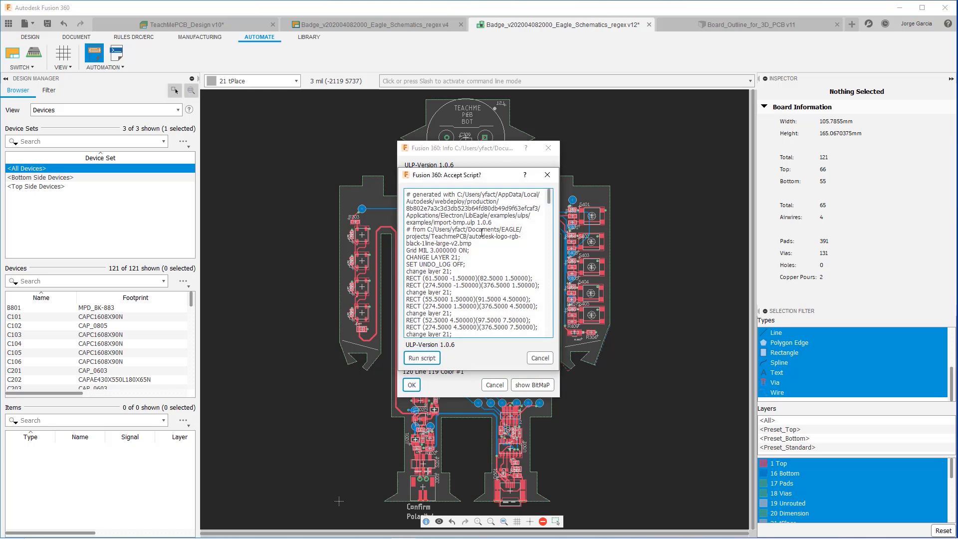
mouse_move(549, 199)
left_mouse_down()
mouse_move(539, 329)
mouse_move(533, 199)
left_mouse_up()
left_click(431, 360)
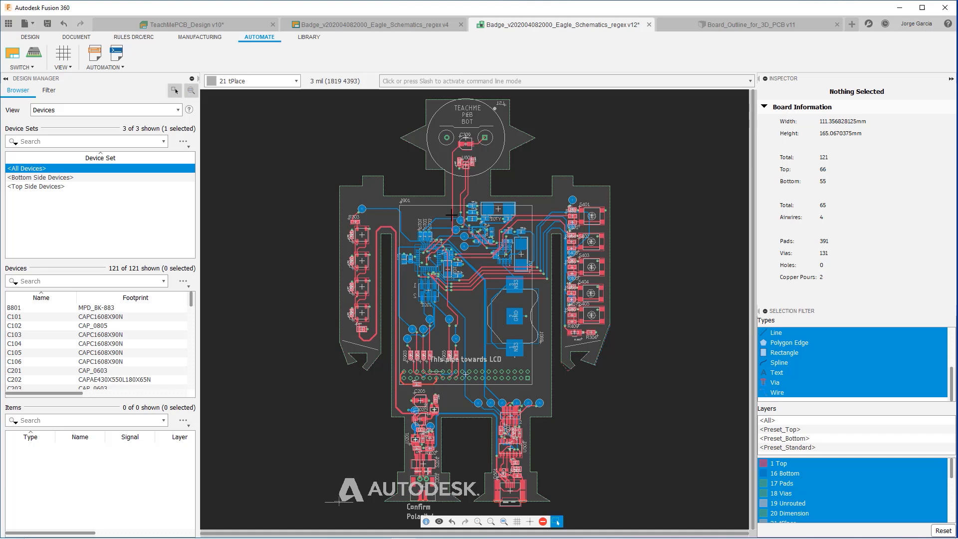
- Delete the small file-path text that was imported just below the Autodesk logo's "A" symbol
middle_click_drag(351, 462, 363, 319)
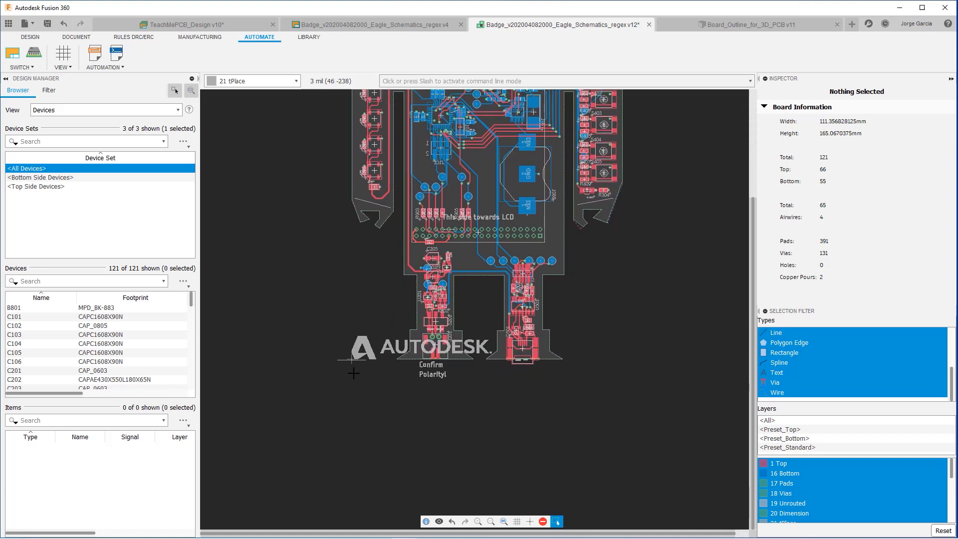
scroll(354, 365, "up", 8)
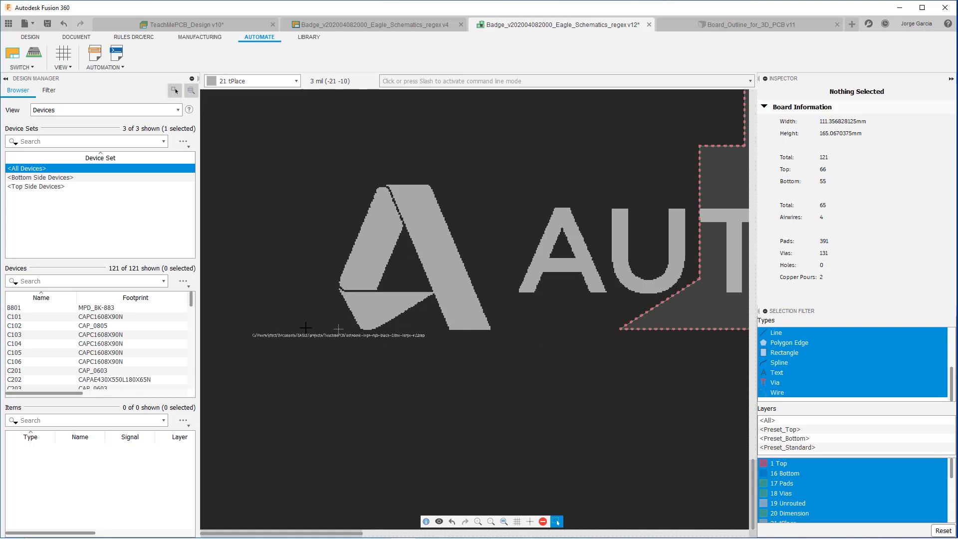
left_click(339, 334)
left_click(422, 360)
- Examine the imported Autodesk logo's stepped edges and its size relative to the robot's feet
scroll(422, 359, "down", 4)
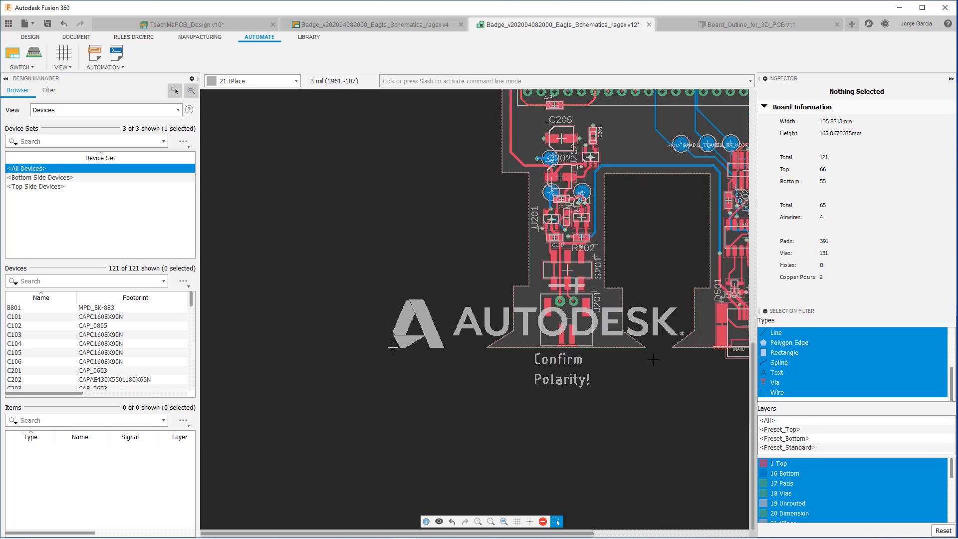
scroll(423, 304, "up", 3)
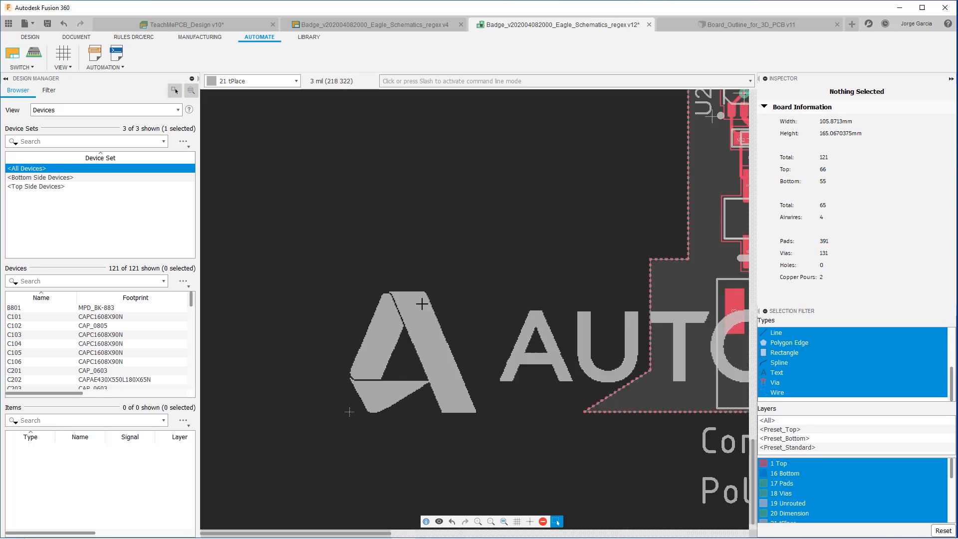
scroll(409, 285, "up", 5)
scroll(405, 291, "up", 2)
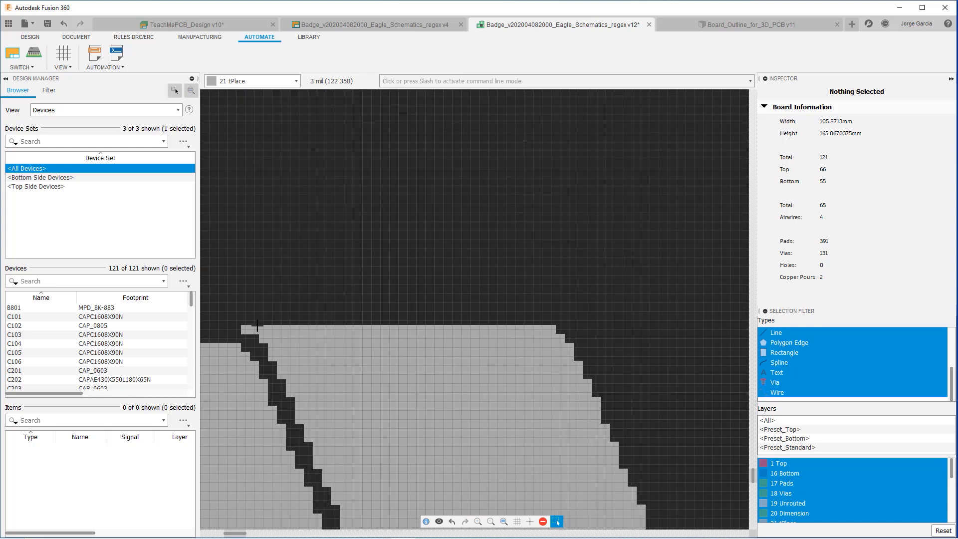
scroll(510, 334, "down", 5)
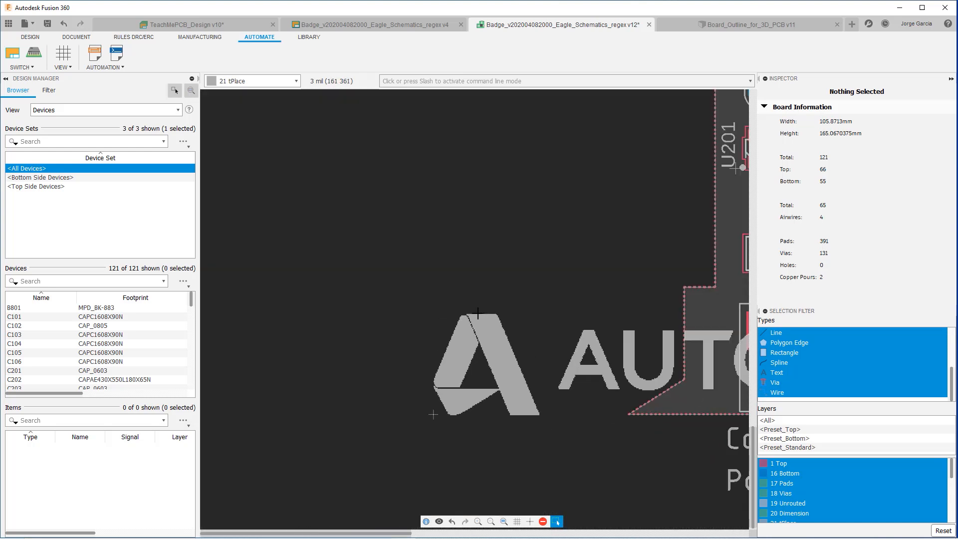
middle_click_drag(601, 319, 515, 261)
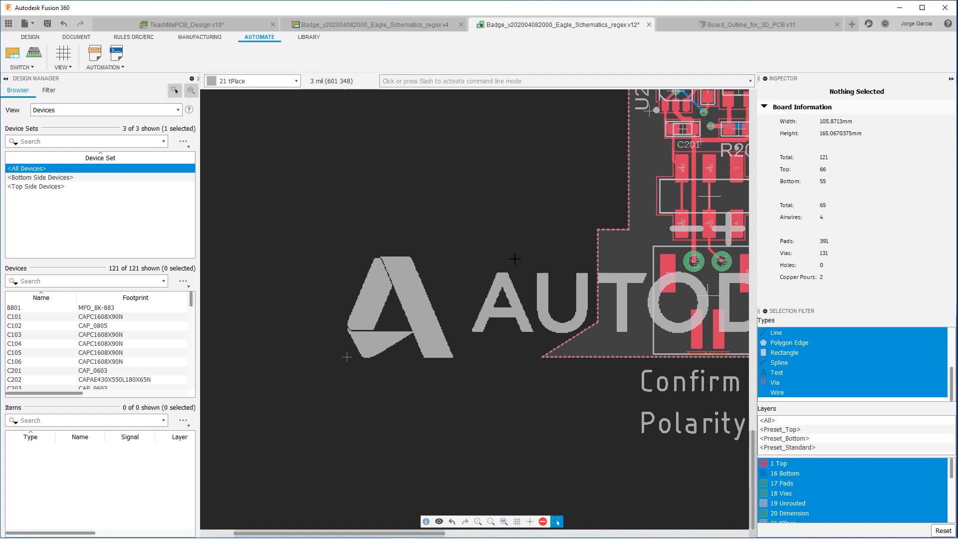
scroll(526, 354, "down", 2)
middle_click_drag(526, 353, 400, 349)
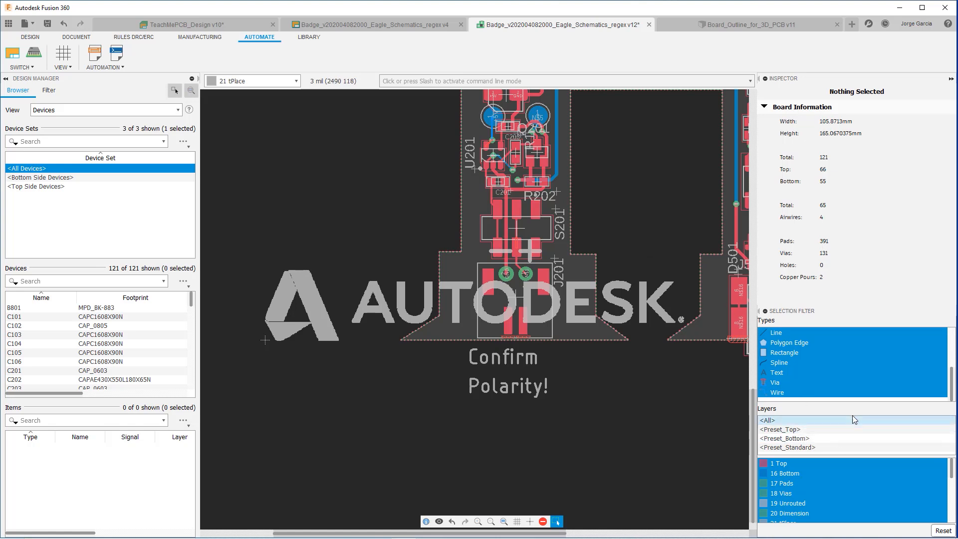
- Limit the selection filter to rectangles and select all the rectangles that form the Autodesk logo
left_click(804, 352)
scroll(484, 339, "down", 2)
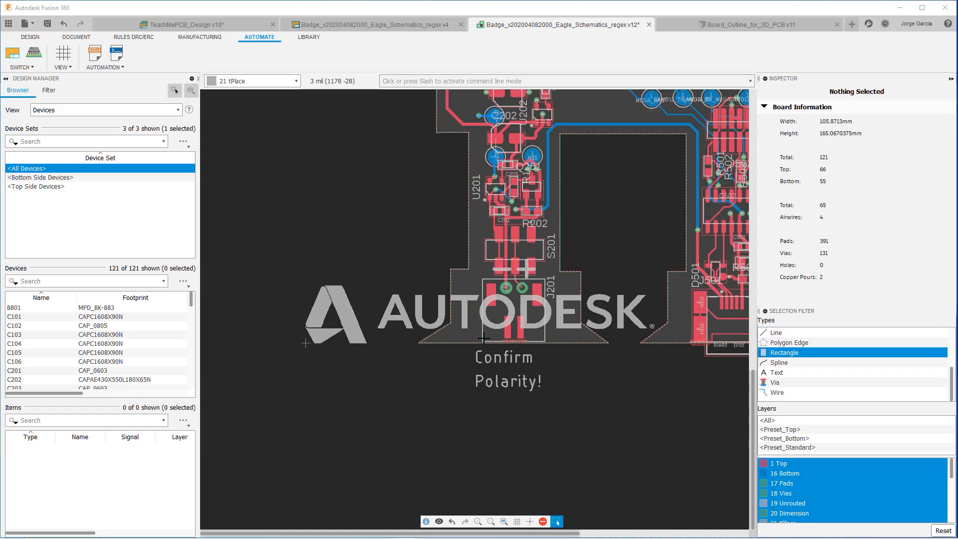
scroll(484, 338, "down", 2)
left_click_drag(365, 284, 593, 371)
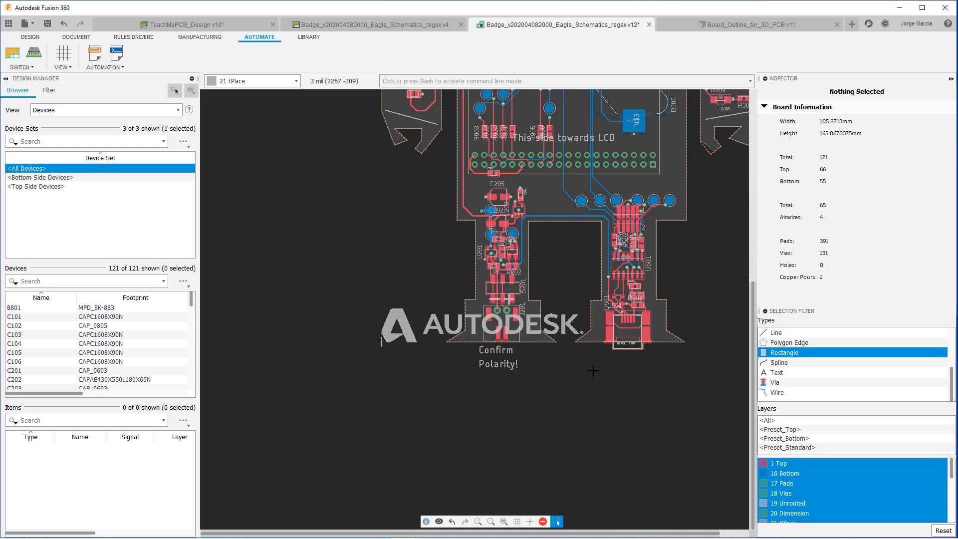
middle_click_drag(442, 346, 323, 442)
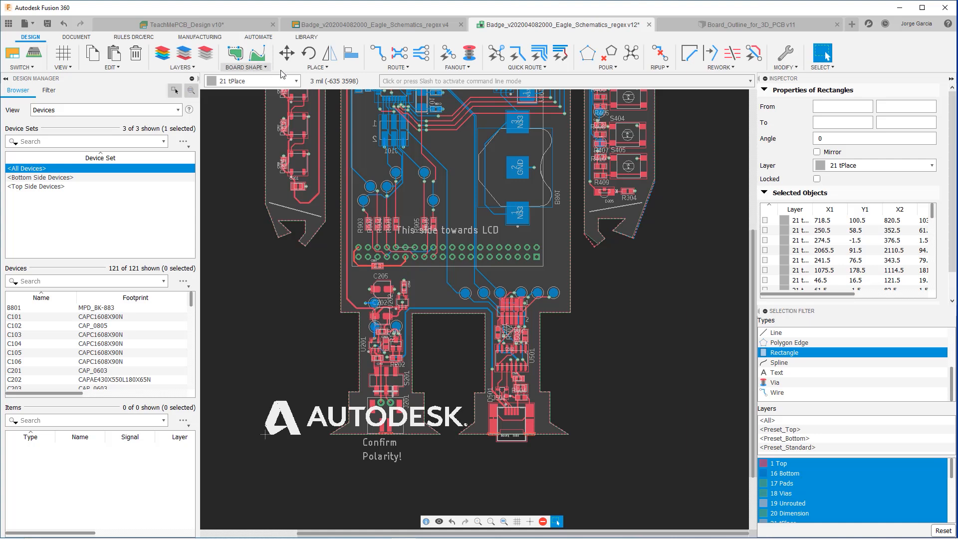
- Move the Autodesk logo from the board origin onto the robot's chest, and reset the selection filter
left_click(287, 53)
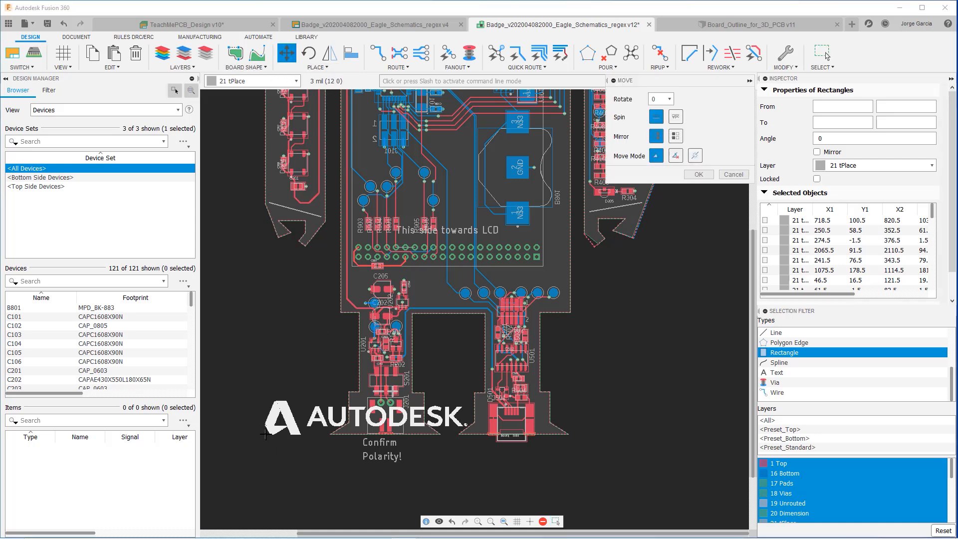
left_click(264, 434)
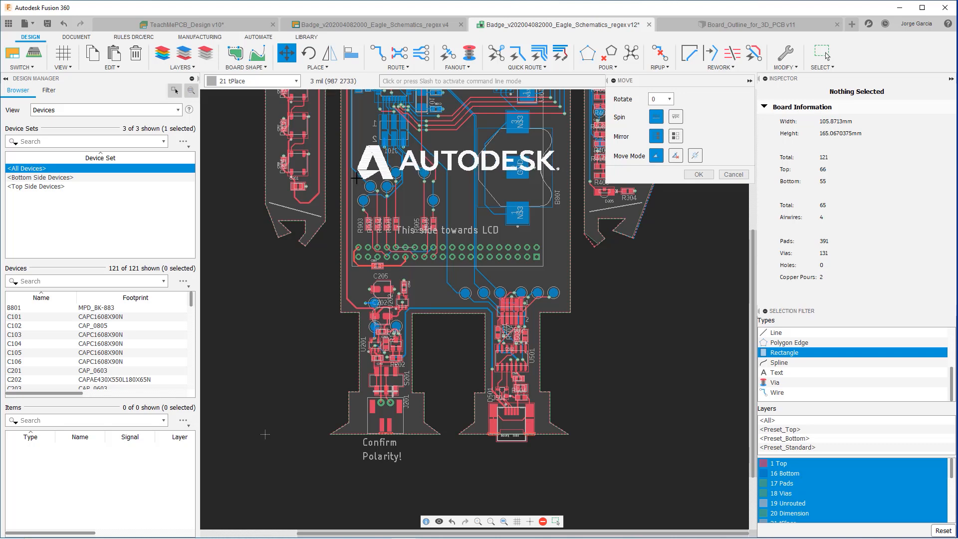
scroll(356, 178, "down", 3)
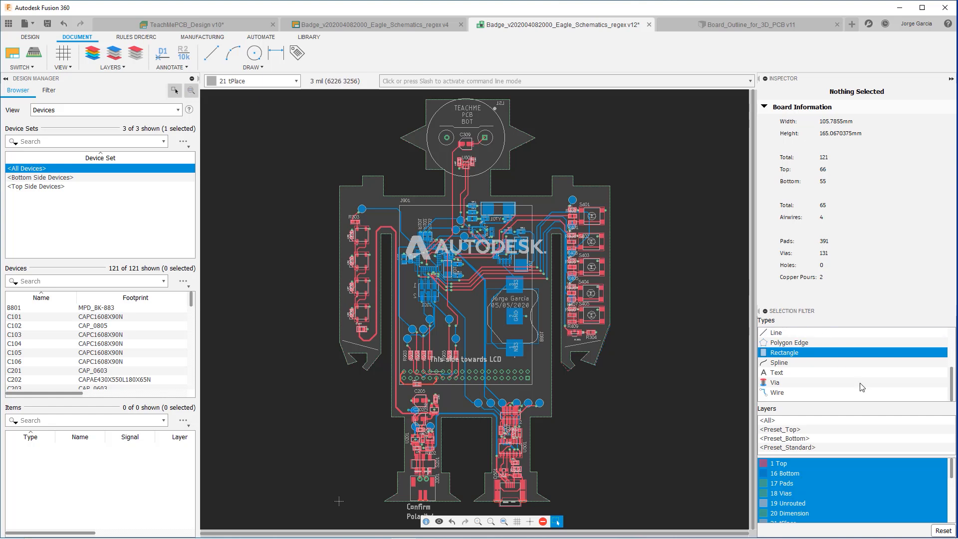
left_click(943, 530)
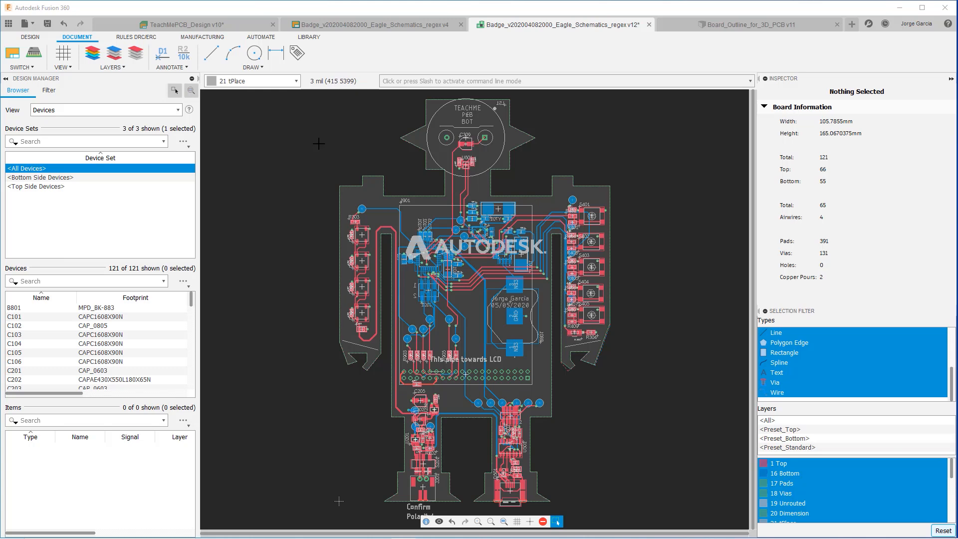
- Run a design rule check on the board with the default rules and bring the whole error list into view
left_click(132, 39)
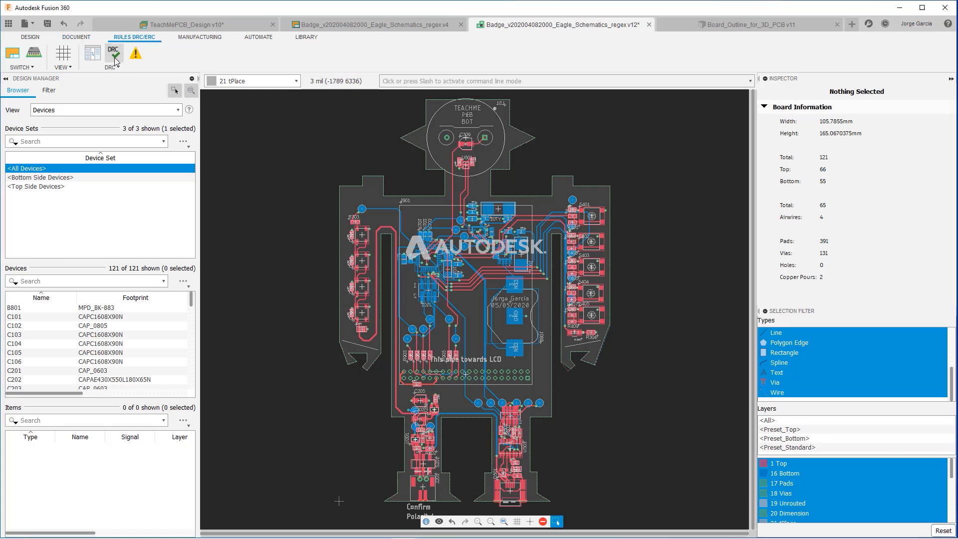
left_click(115, 56)
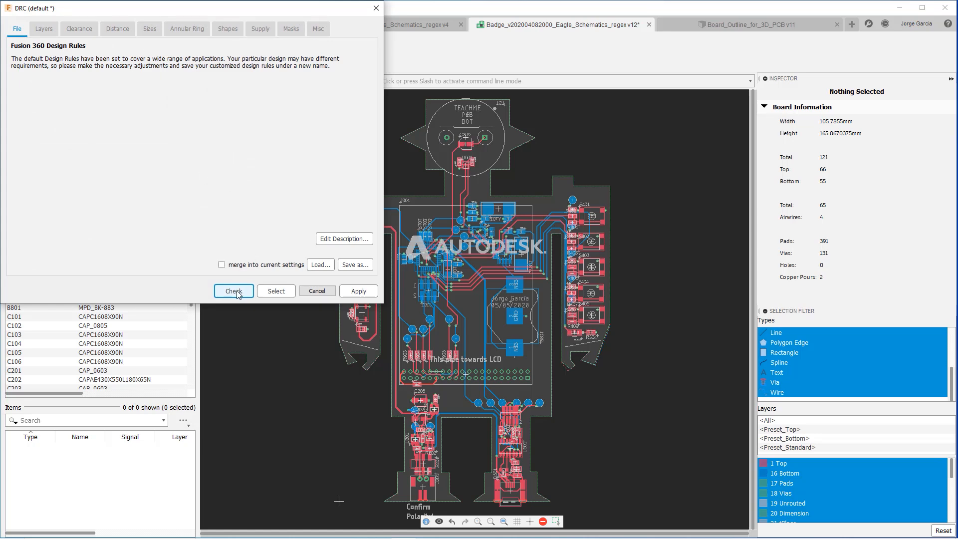
left_click(233, 291)
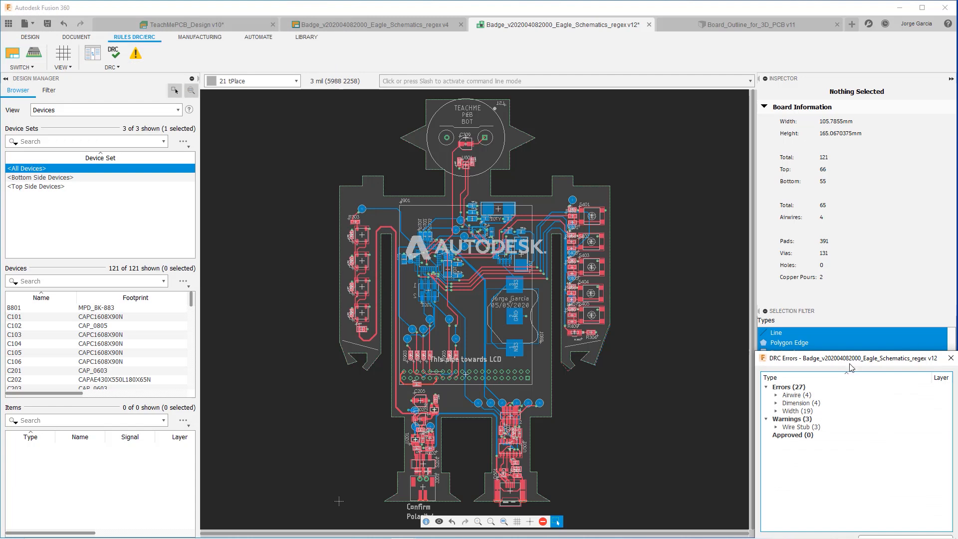
left_click_drag(845, 363, 780, 223)
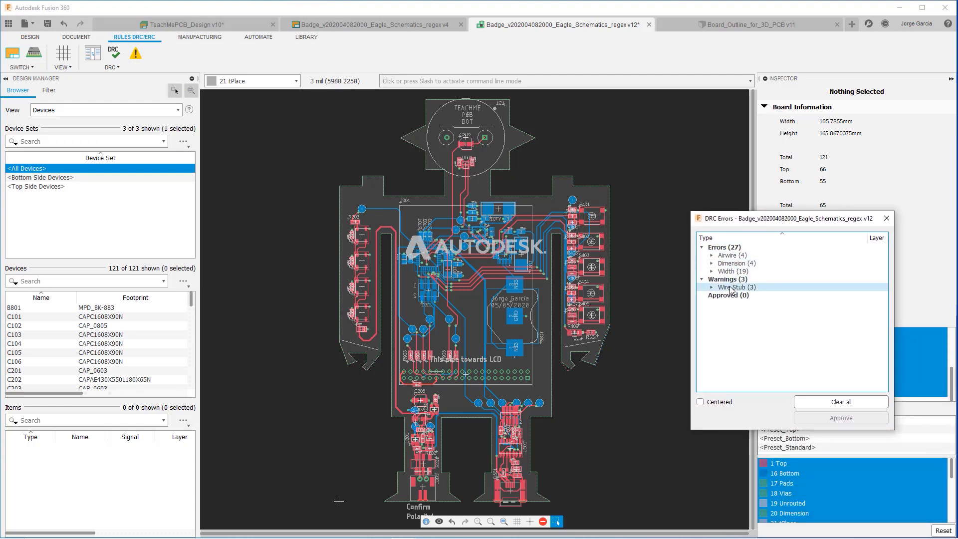
- Locate the layer 1 wire stub warning and rip up the short N$1 segment inside pad 5 of switch S201
left_click(712, 288)
left_click(747, 298)
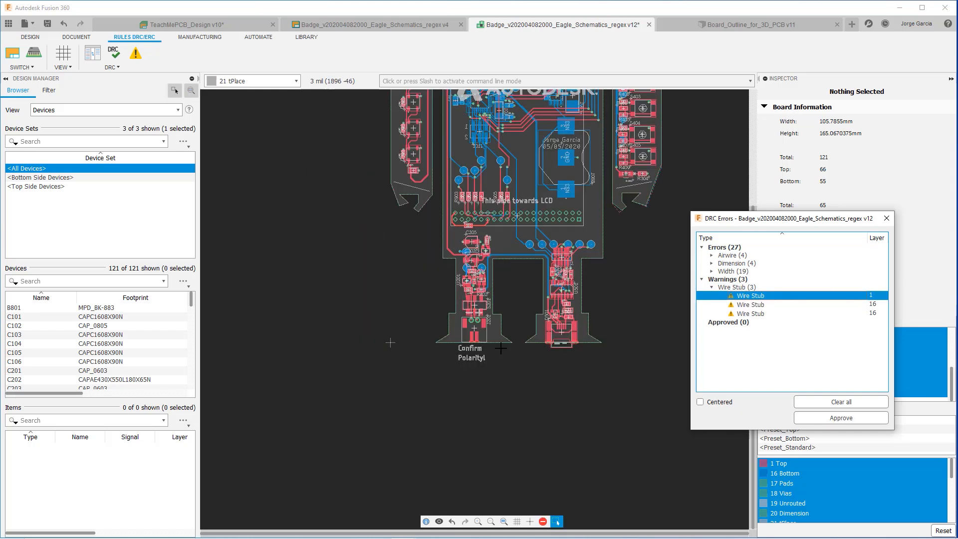
scroll(476, 324, "up", 7)
scroll(478, 269, "up", 3)
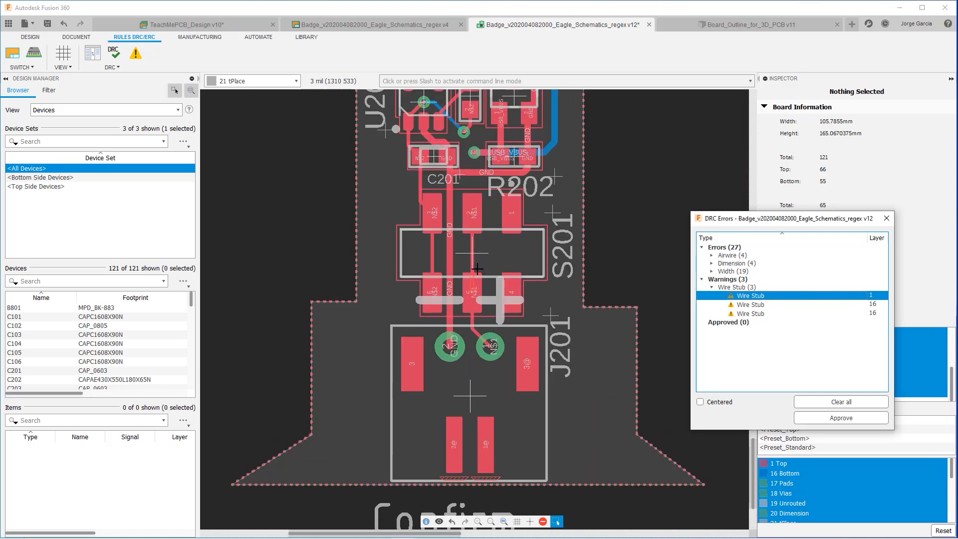
scroll(478, 269, "up", 3)
scroll(488, 284, "up", 4)
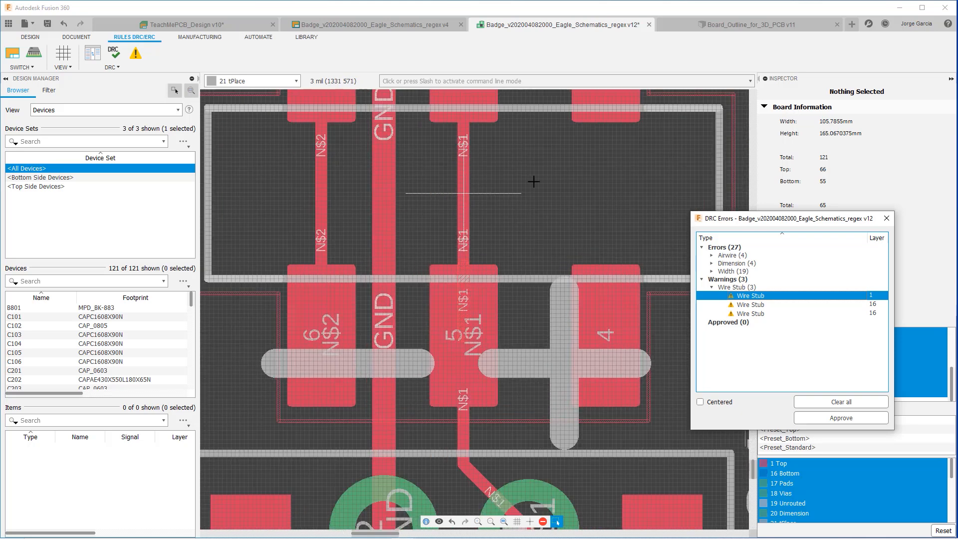
left_click(30, 37)
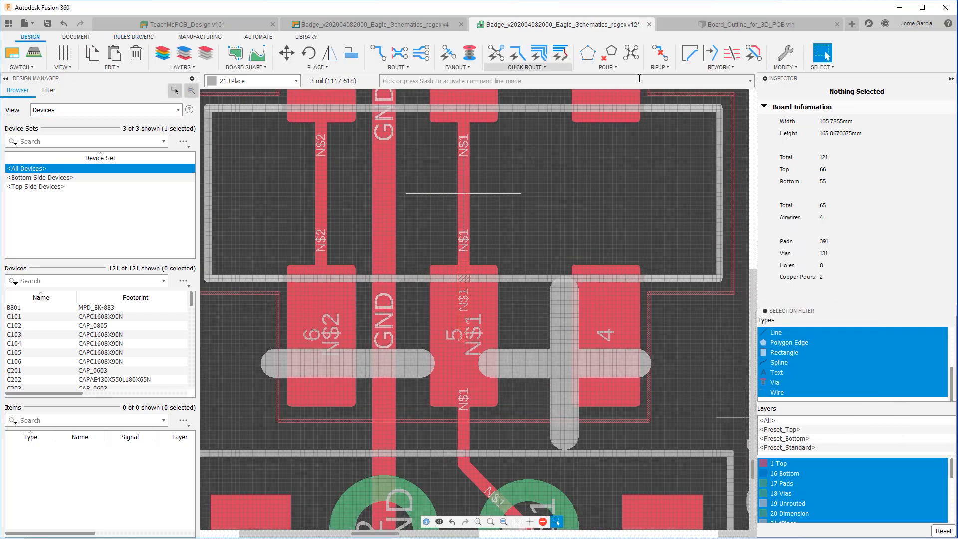
left_click(660, 53)
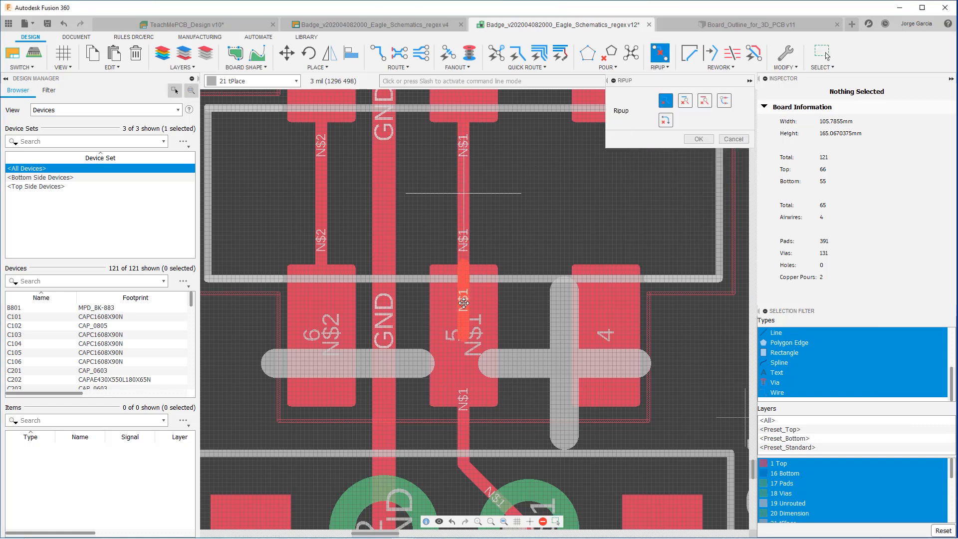
left_click(702, 139)
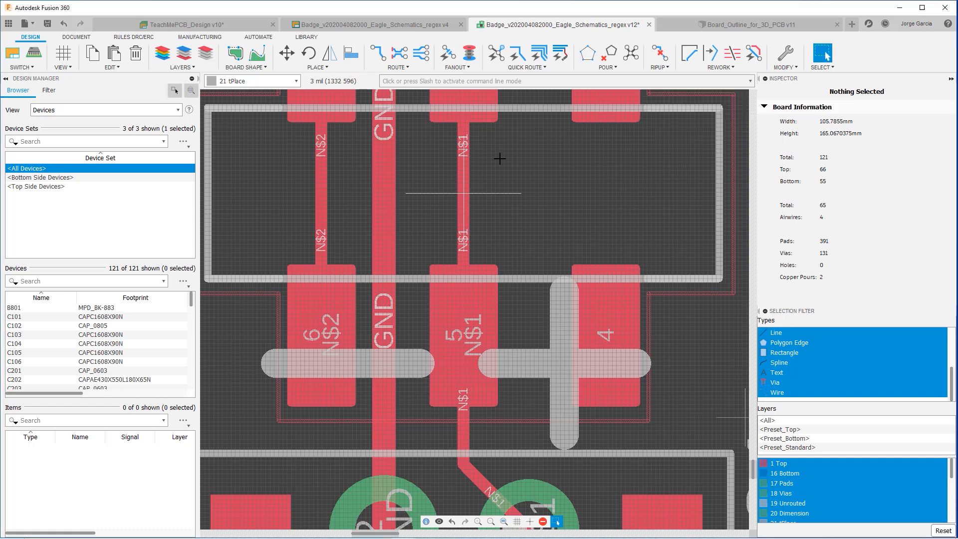
- Rerun the design rule check, locate the first wire stub warning on layer 16, and close the error list
left_click(119, 37)
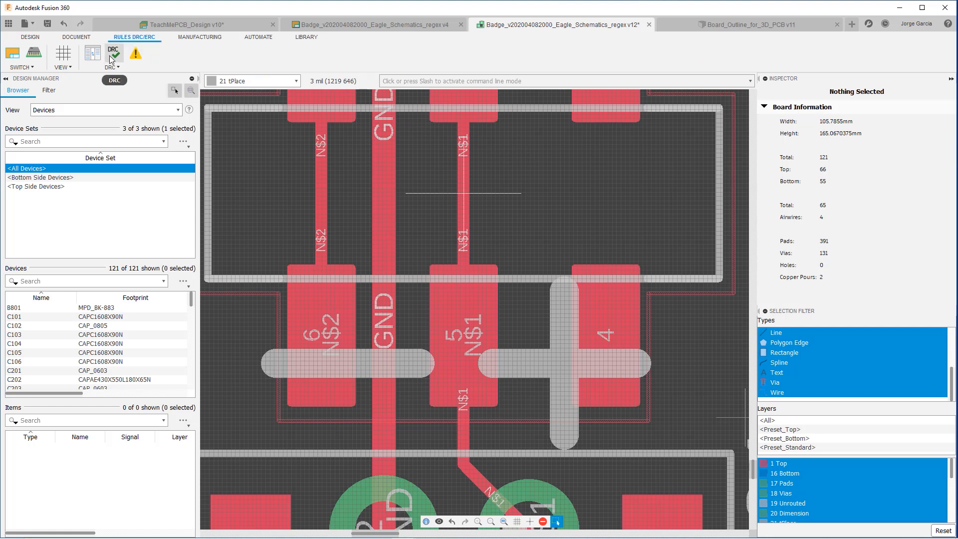
left_click(113, 59)
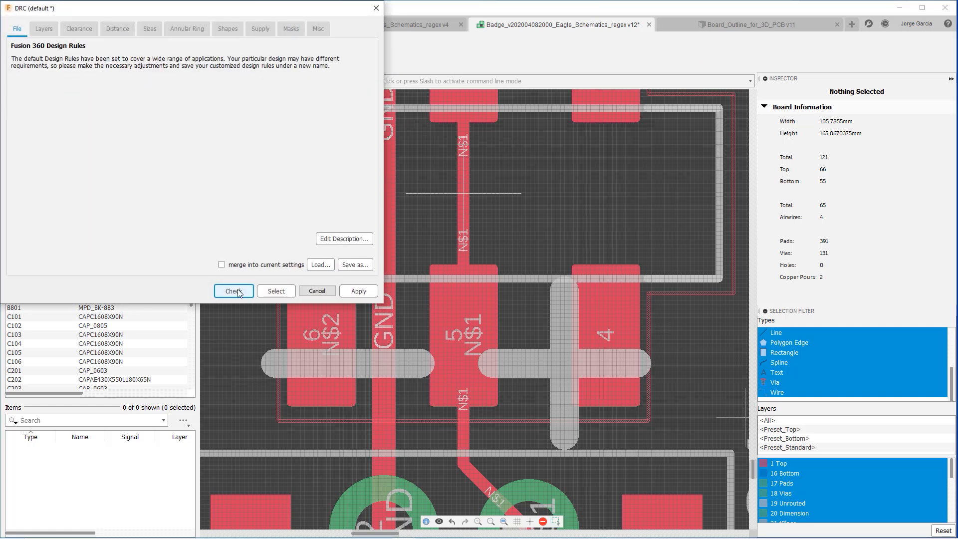
left_click(233, 291)
left_click(762, 297)
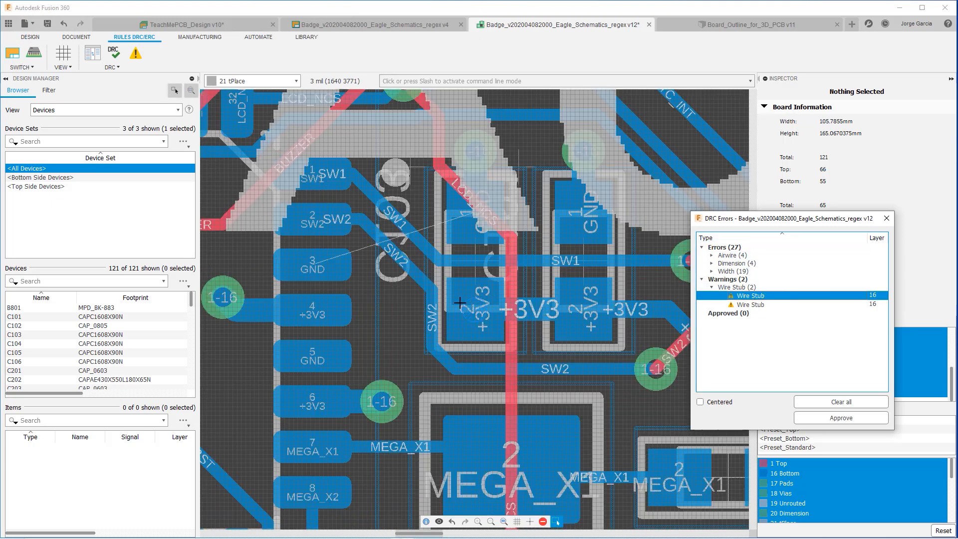
scroll(478, 316, "up", 10)
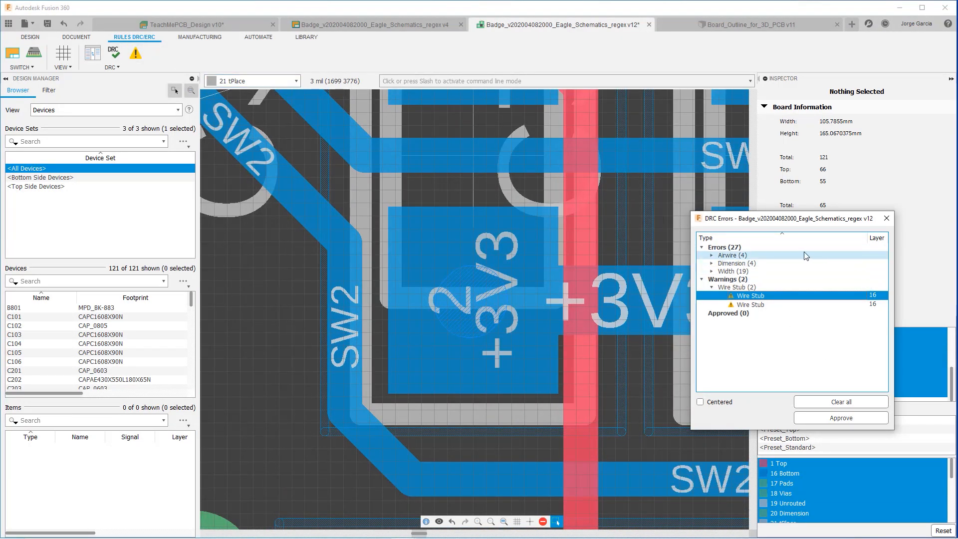
left_click(887, 219)
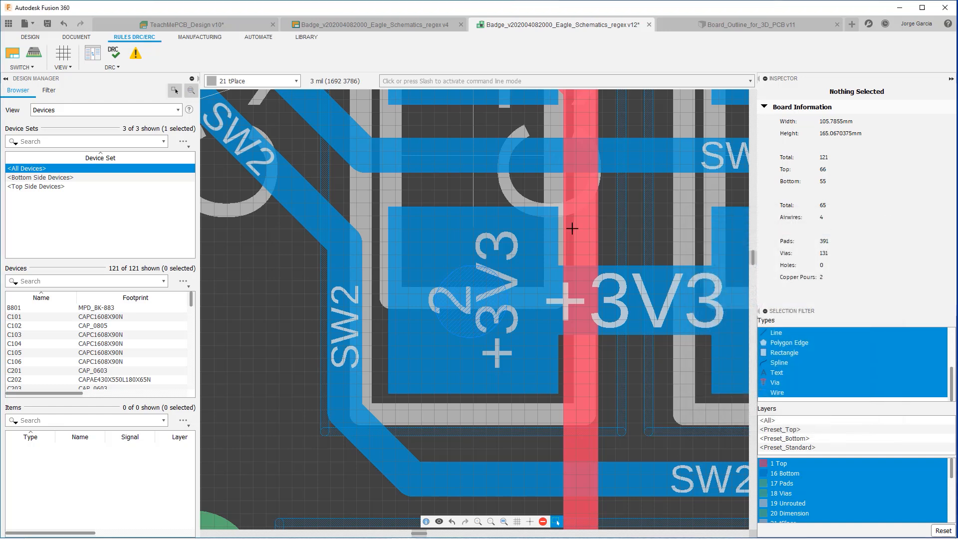
- Rip up the short +3V3 wire stub on the bottom layer inside the capacitor's pad 2, beside the SW2 trace
left_click(30, 38)
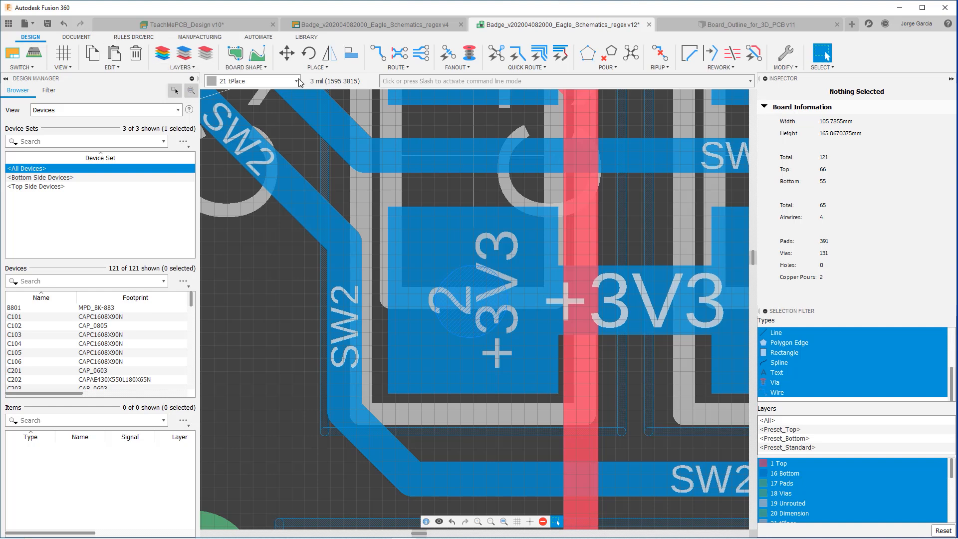
left_click(658, 54)
left_click(469, 305)
scroll(454, 261, "down", 1)
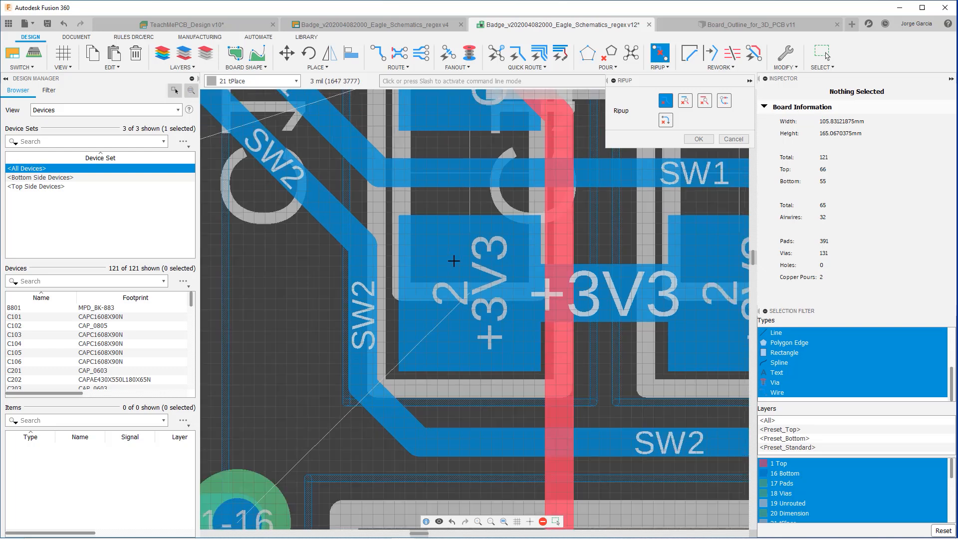
scroll(454, 261, "down", 3)
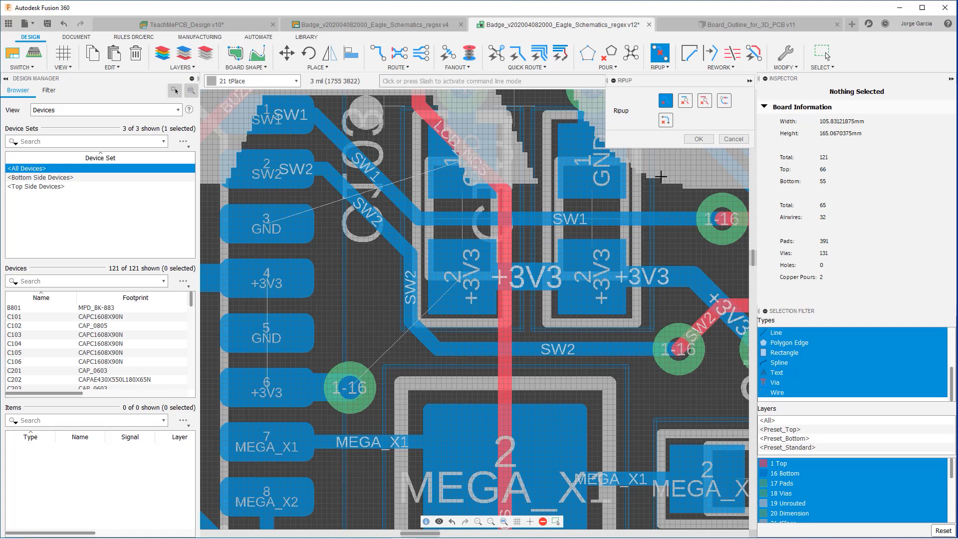
- Pour all copper polygons and unpour them again, then rerun the design rule check on the board
left_click(630, 55)
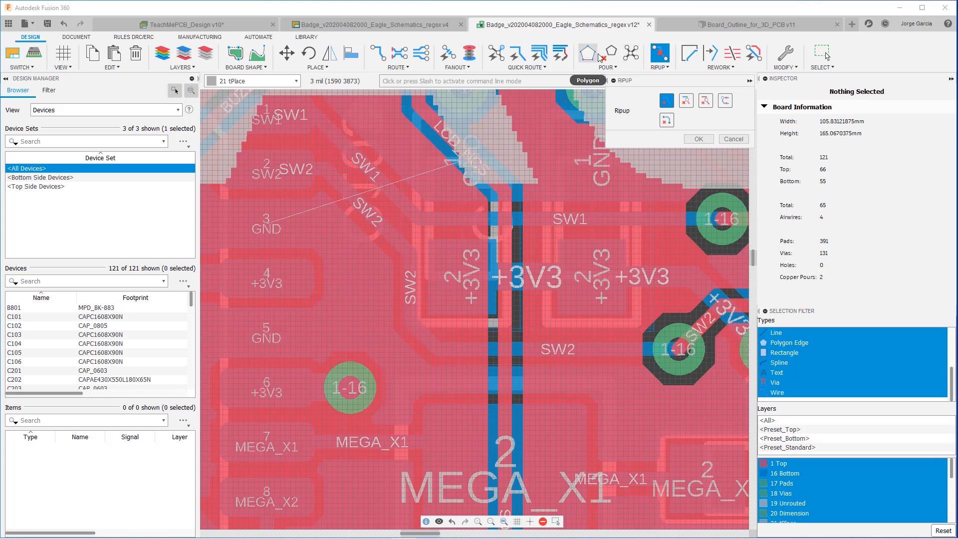
left_click(610, 52)
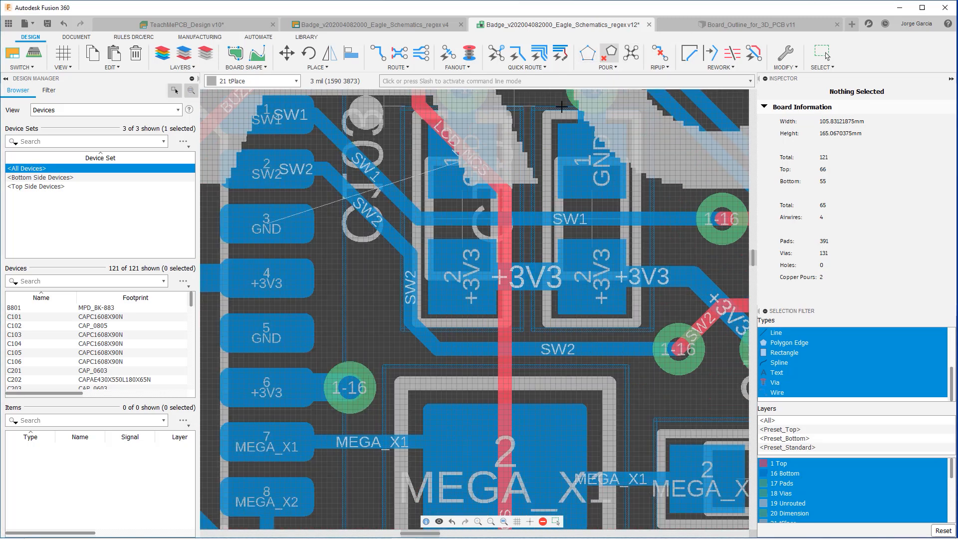
left_click(149, 37)
left_click(114, 52)
left_click(235, 291)
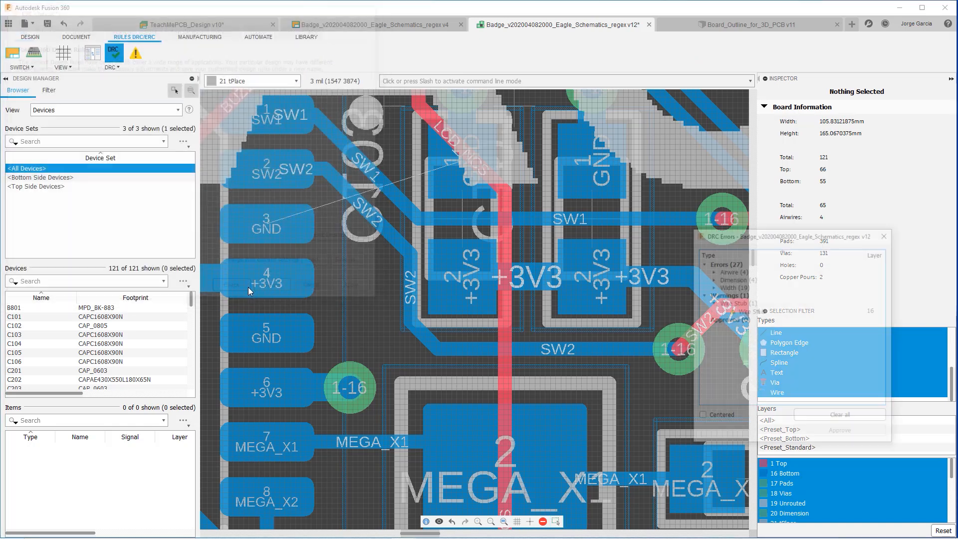
- Locate the layer 16 wire stub warning and rip up the short LCD_DC segment inside pad 14
left_click(751, 311)
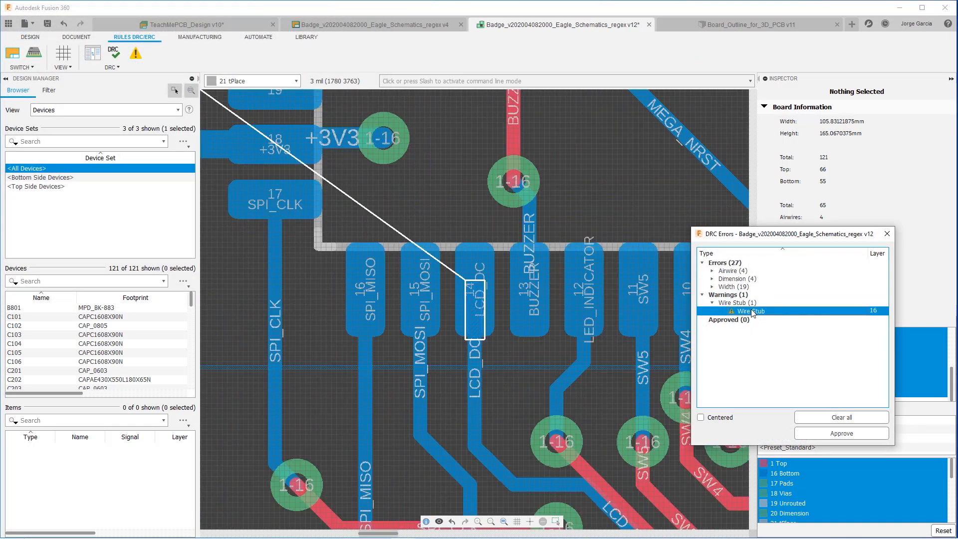
scroll(469, 317, "up", 3)
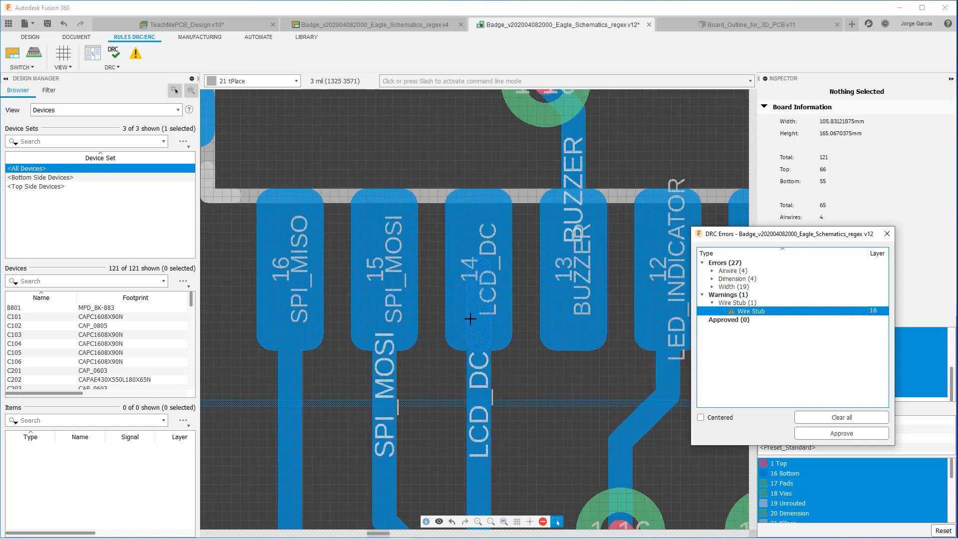
left_click(22, 38)
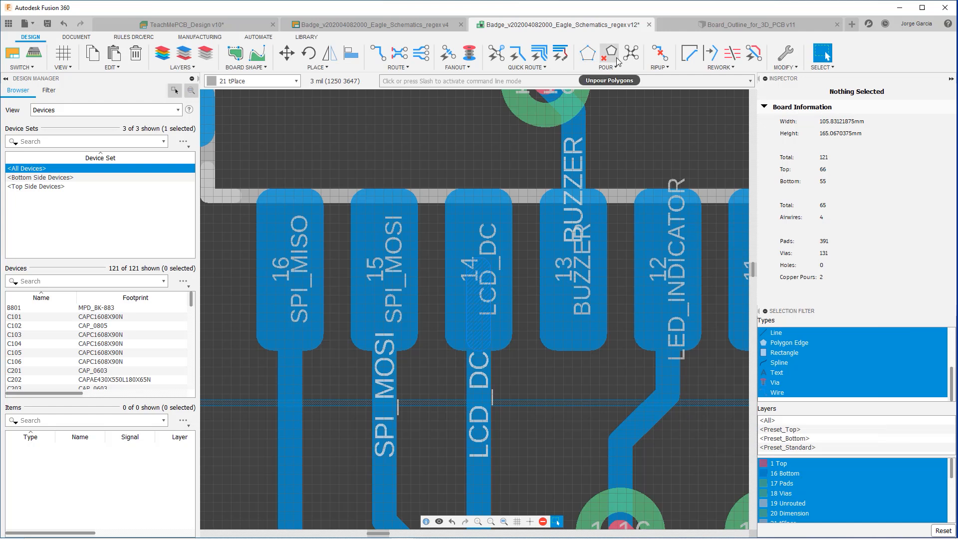
left_click(660, 53)
left_click(475, 298)
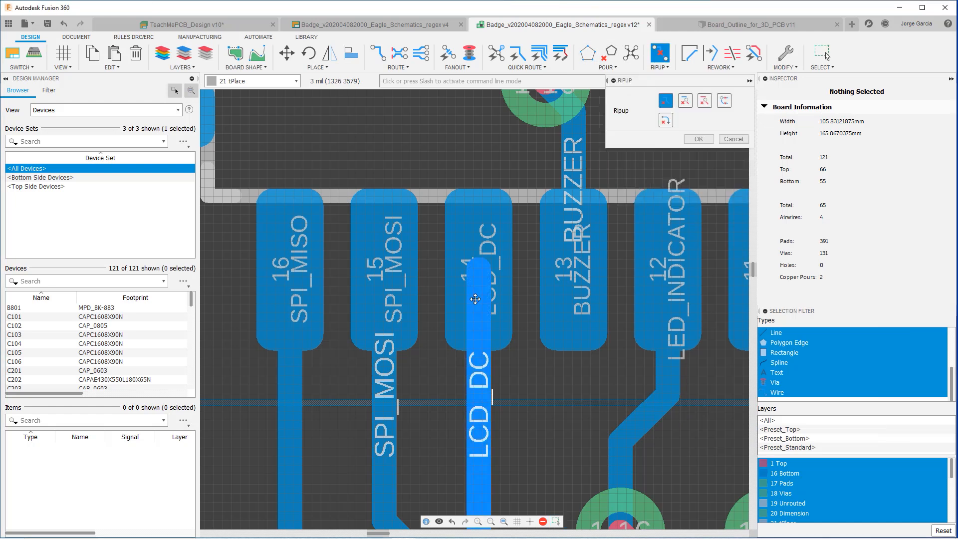
right_click(475, 299)
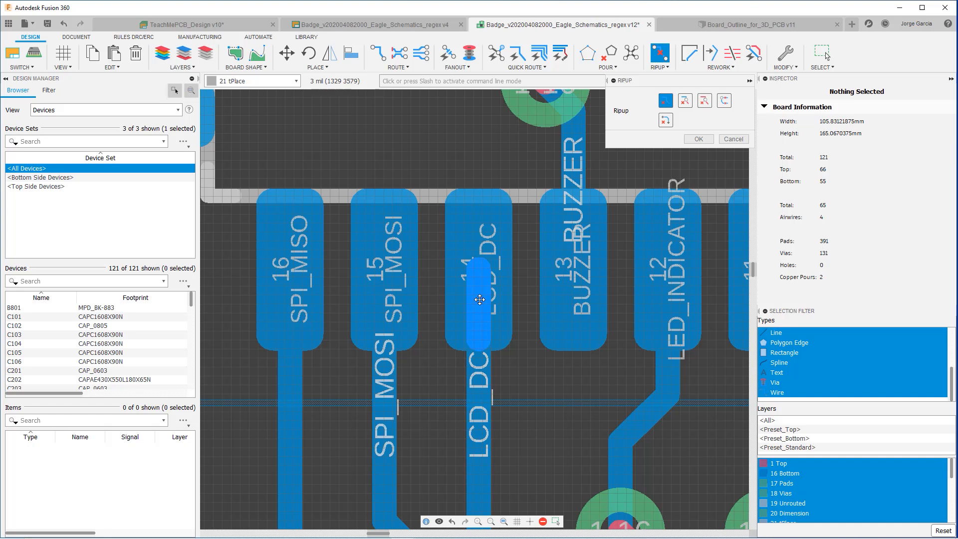
left_click(699, 139)
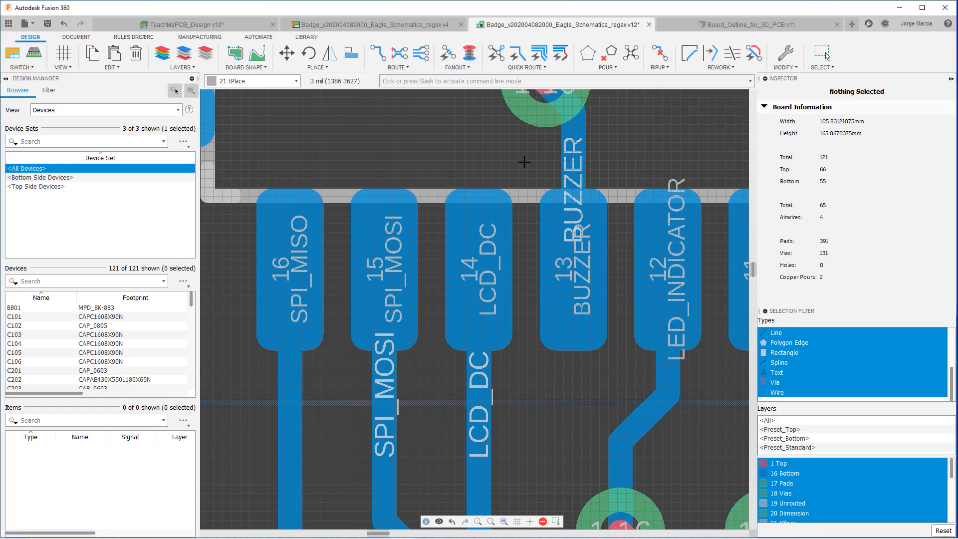
- Rerun the design rule check and locate the first airwire error on the board
left_click(124, 39)
left_click(114, 55)
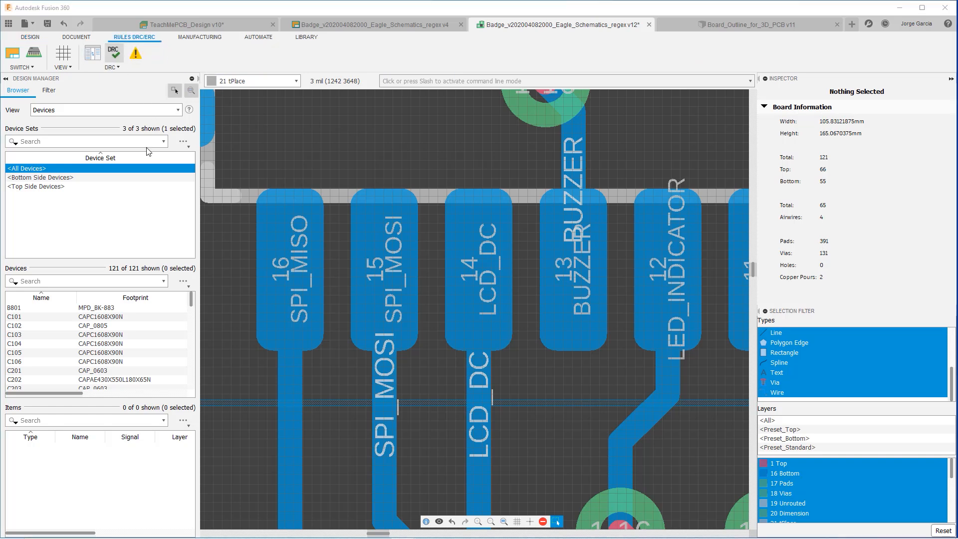
left_click(234, 292)
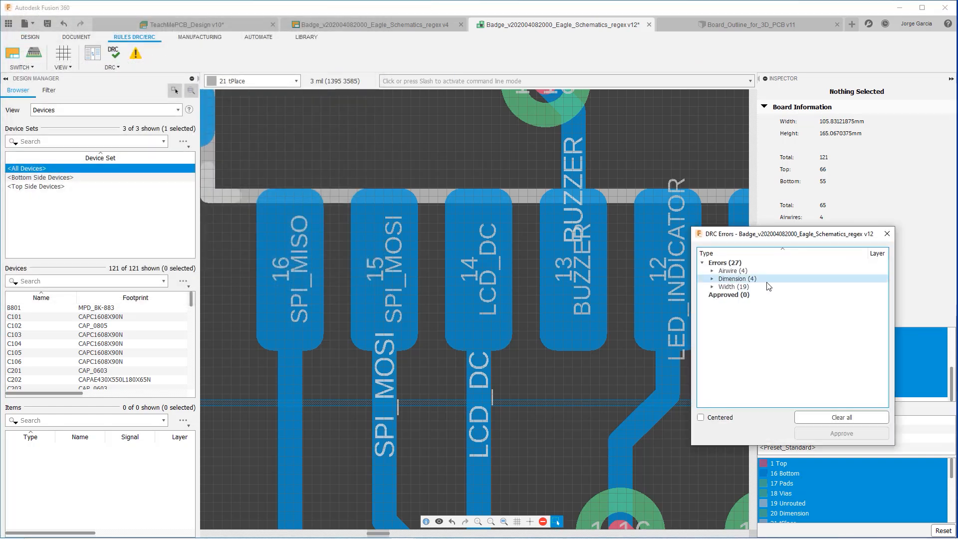
left_click(712, 270)
left_click(751, 280)
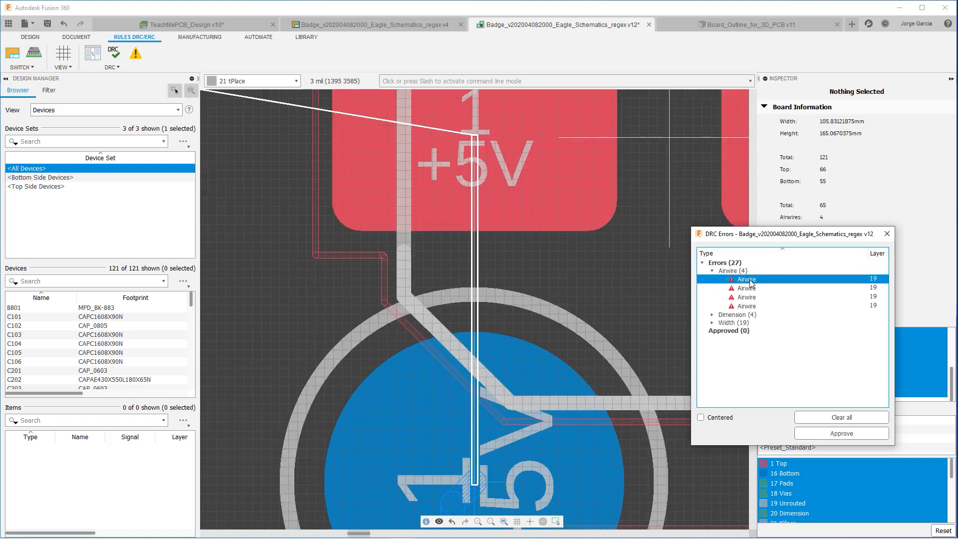
scroll(497, 267, "down", 5)
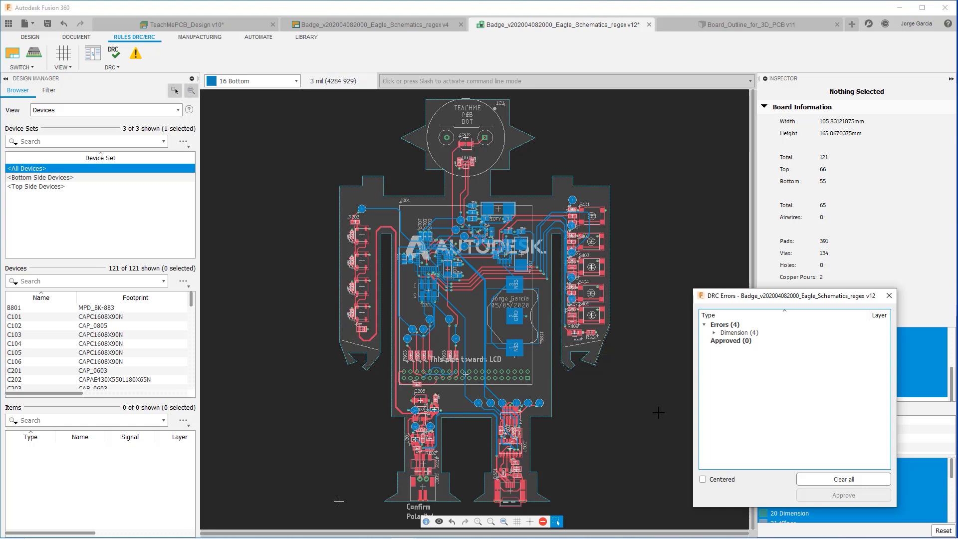
- Locate each layer 1 dimension error on the board in turn and close the error list
left_click(715, 333)
left_click(759, 341)
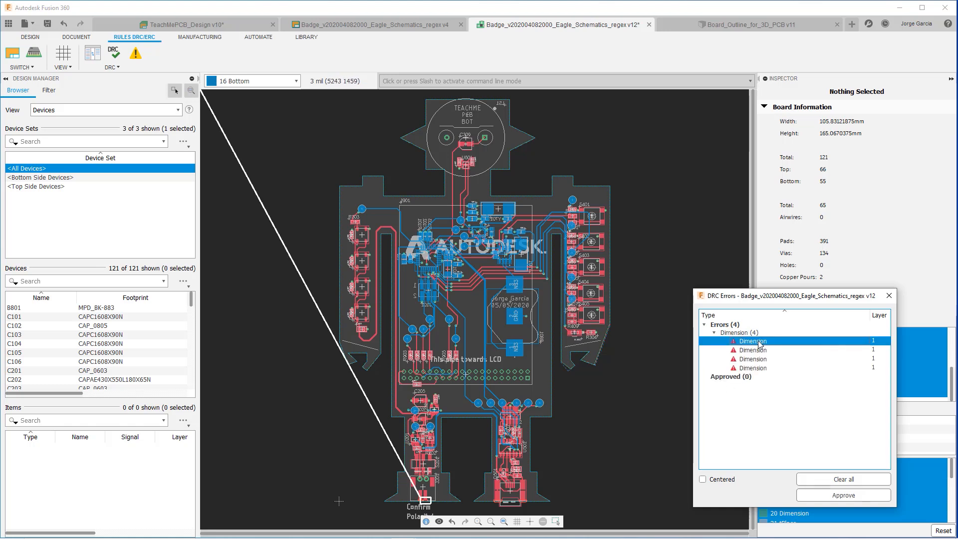
left_click(744, 350)
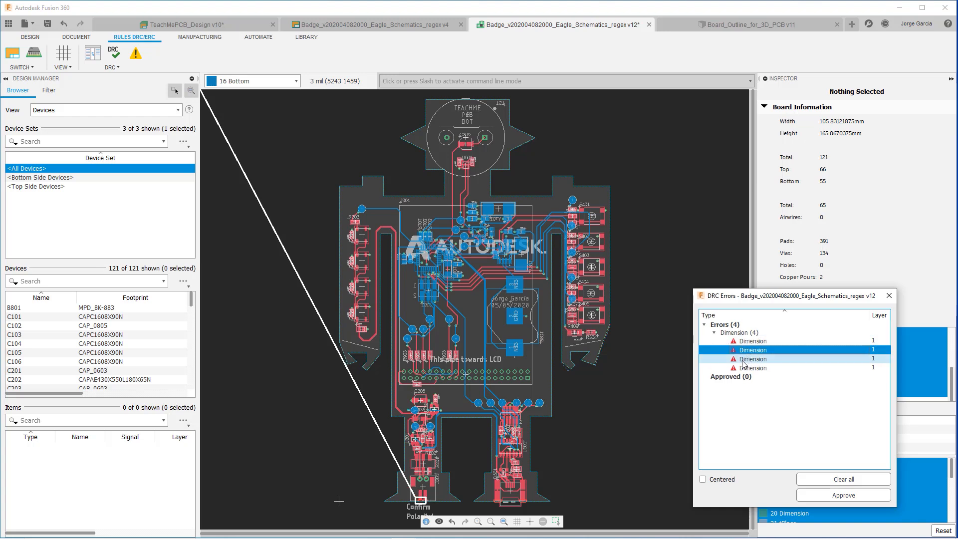
left_click(744, 360)
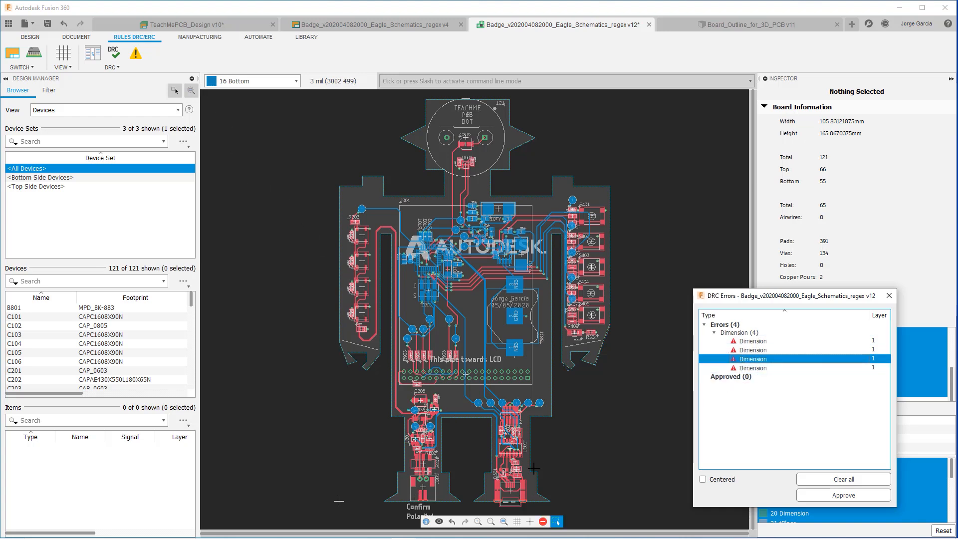
left_click(747, 369)
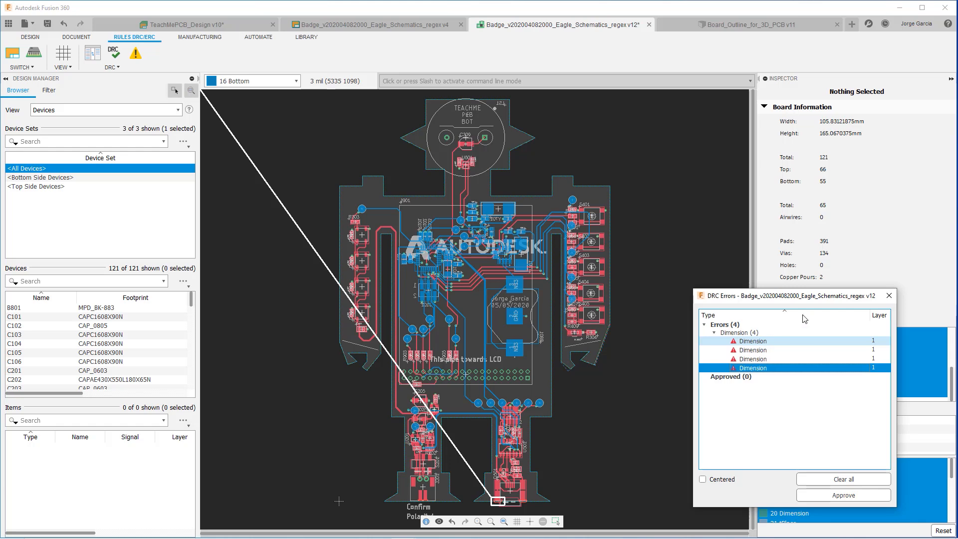
left_click(889, 295)
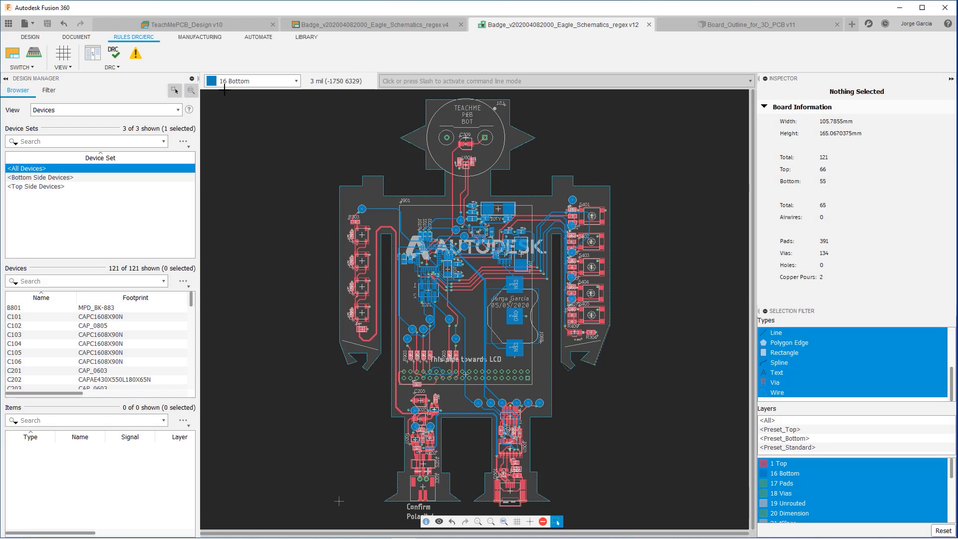
left_click(209, 38)
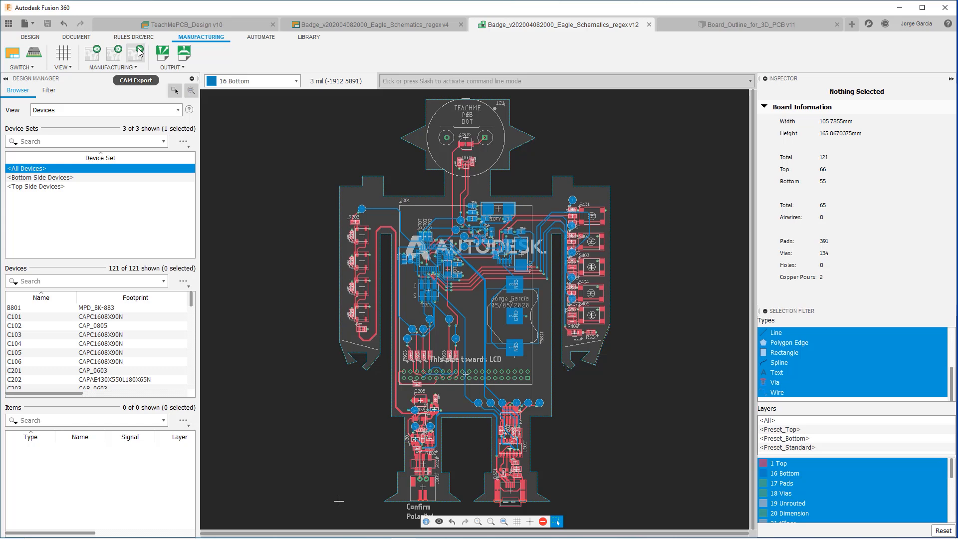
left_click(135, 55)
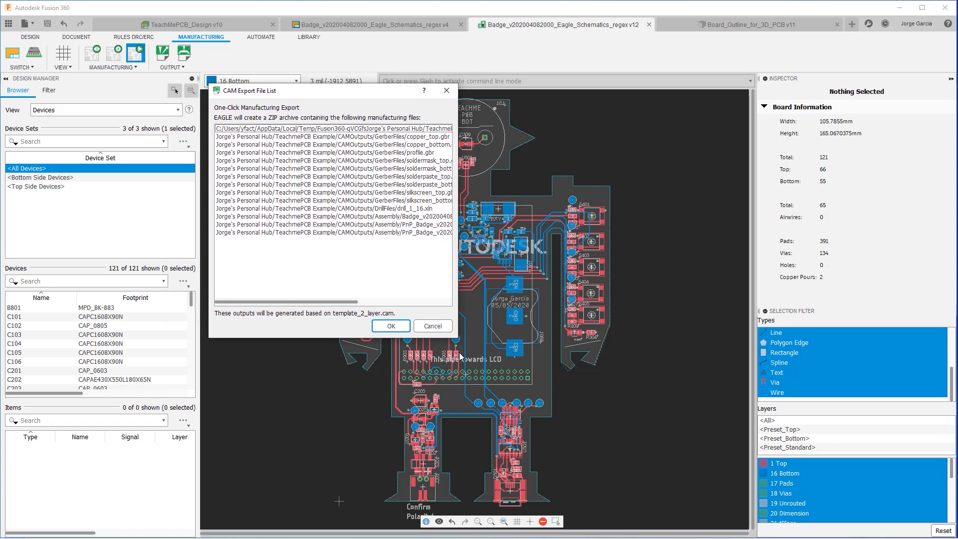
left_click_drag(457, 339, 663, 373)
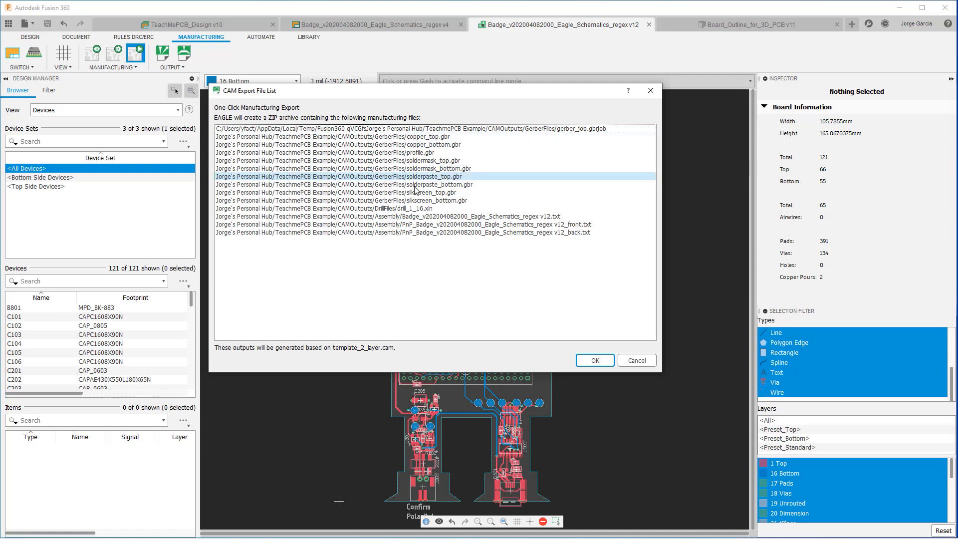
left_click(600, 359)
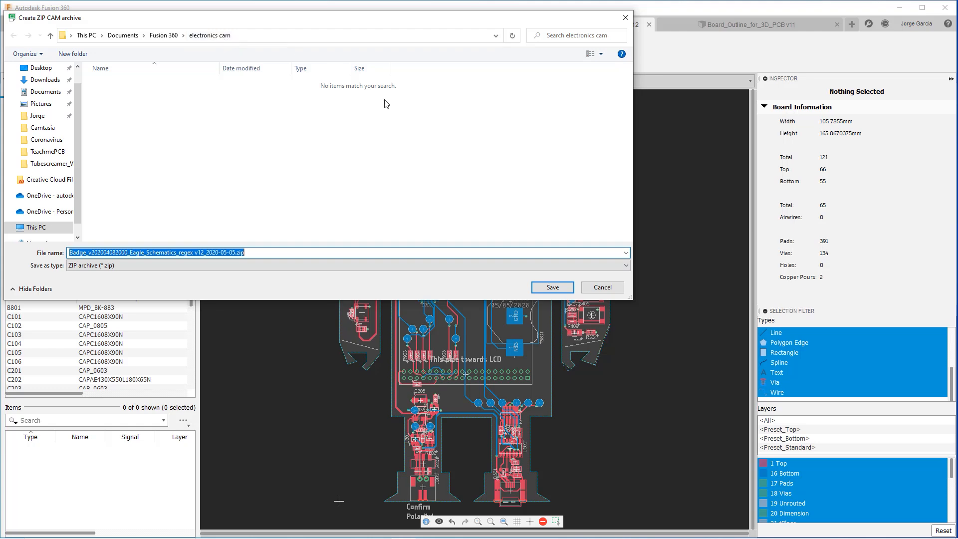
left_click(553, 288)
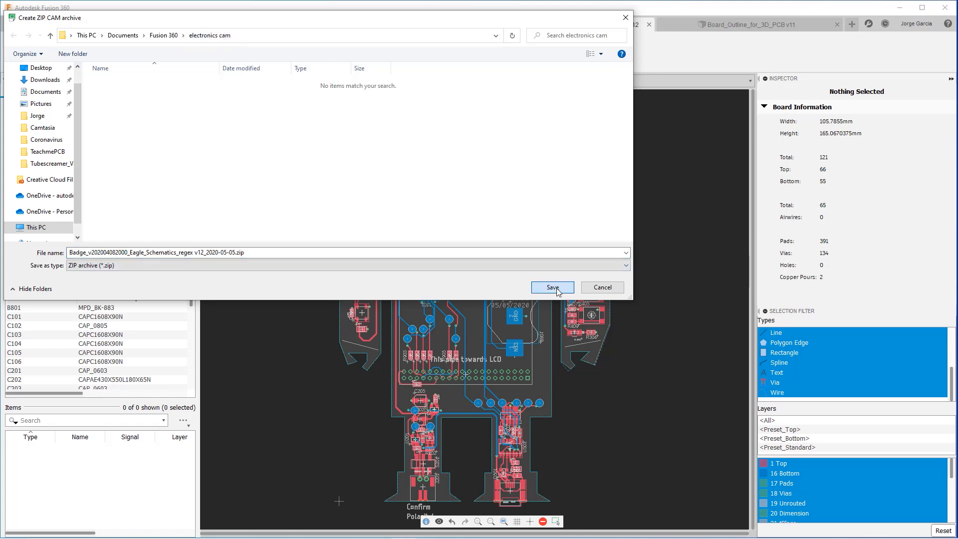